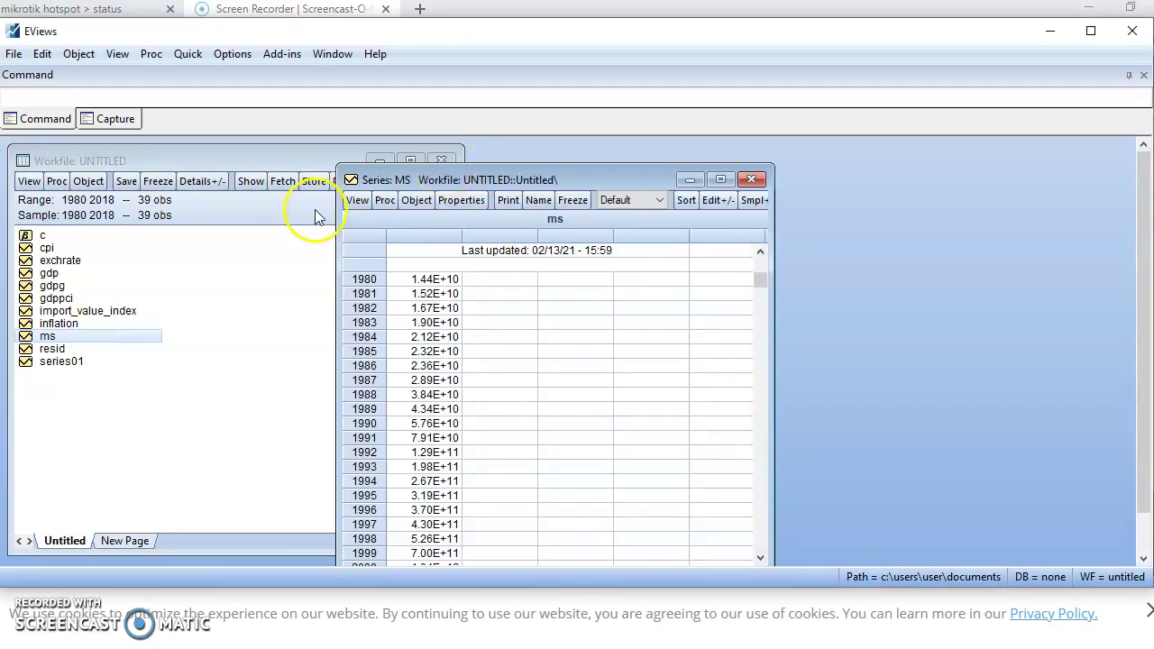
pyautogui.click(359, 200)
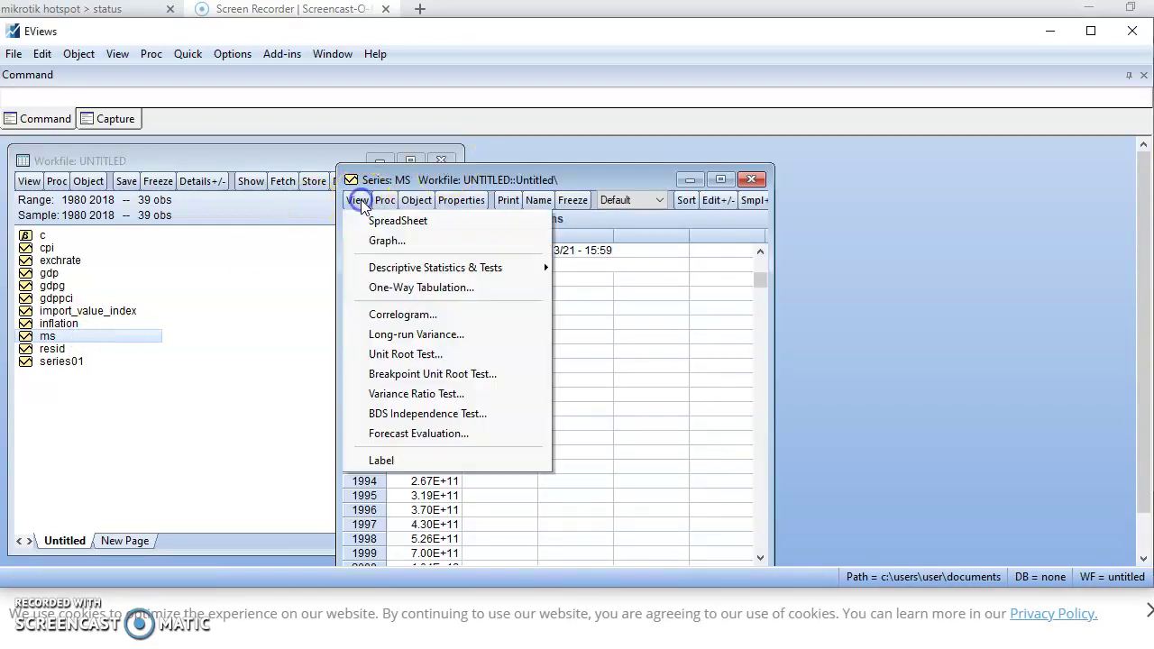
pyautogui.click(407, 354)
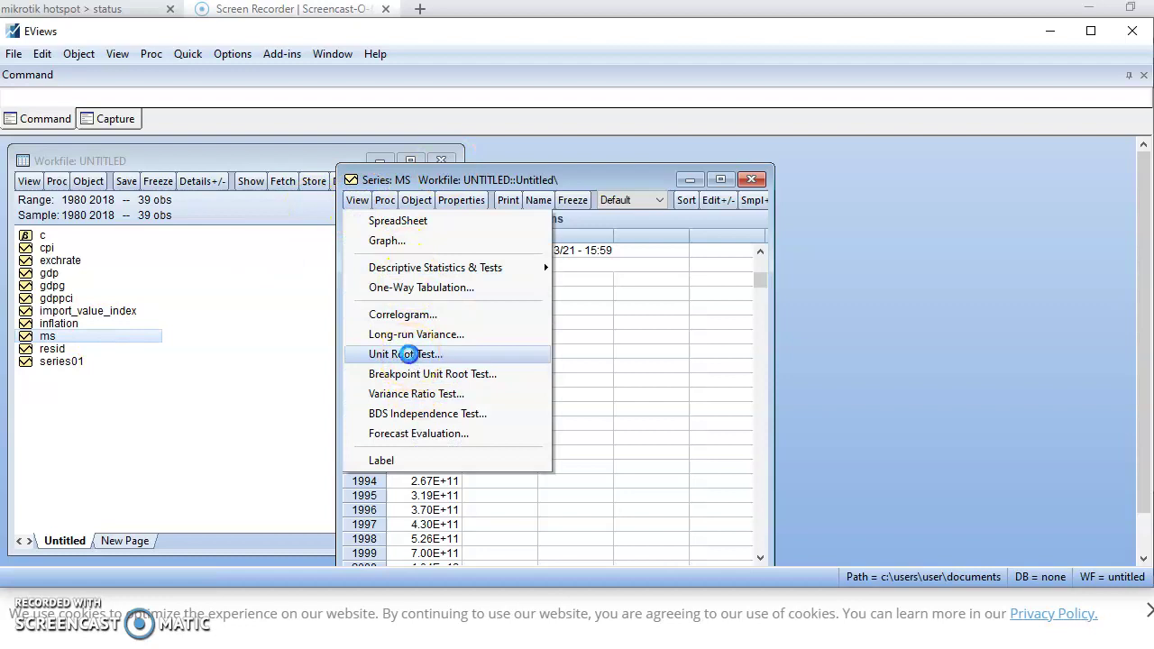
pyautogui.click(411, 337)
pyautogui.click(589, 286)
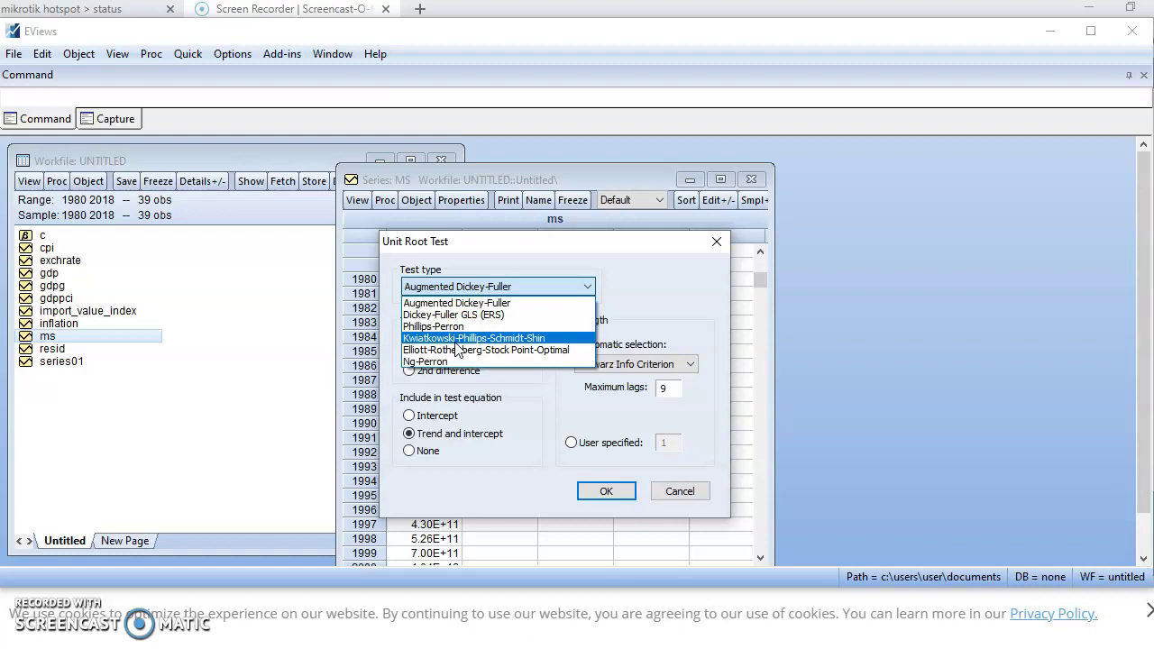
pyautogui.click(450, 290)
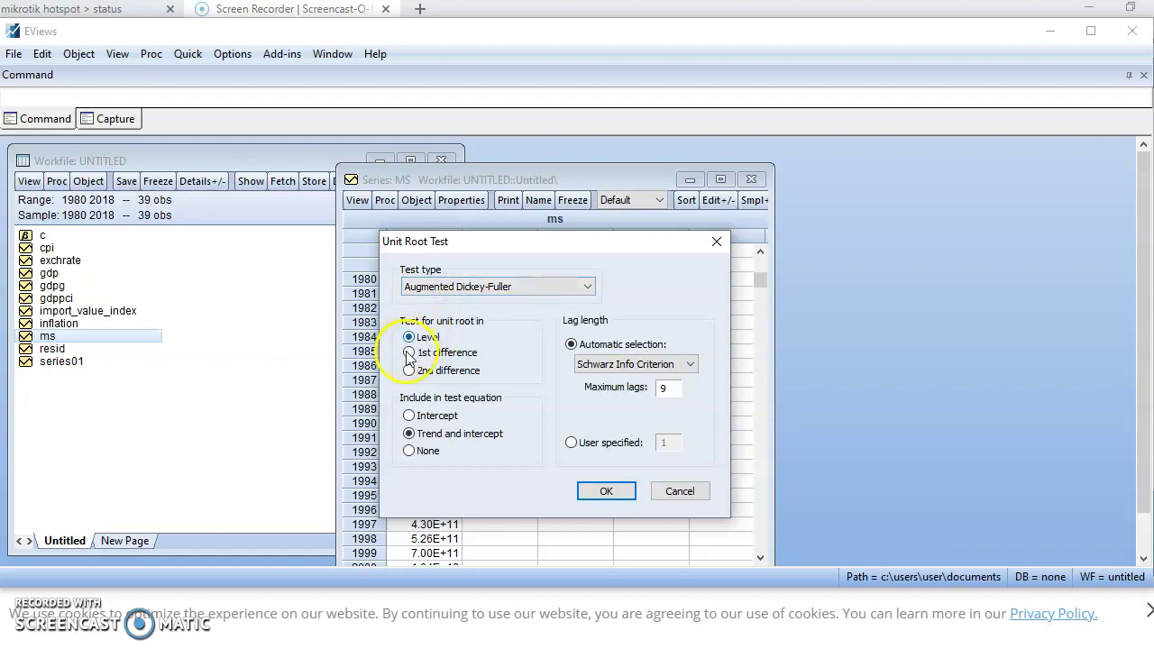
pyautogui.click(716, 241)
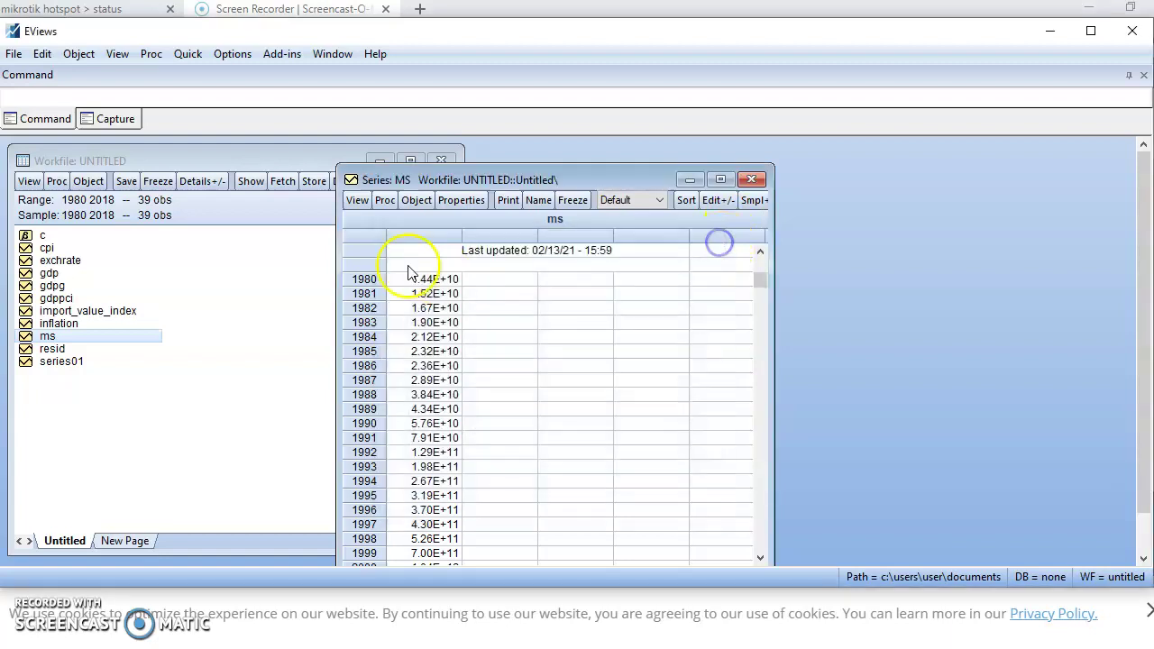
# View the ms series as a basic Line & Symbol graph of the raw data and return to its spreadsheet view
pyautogui.click(356, 200)
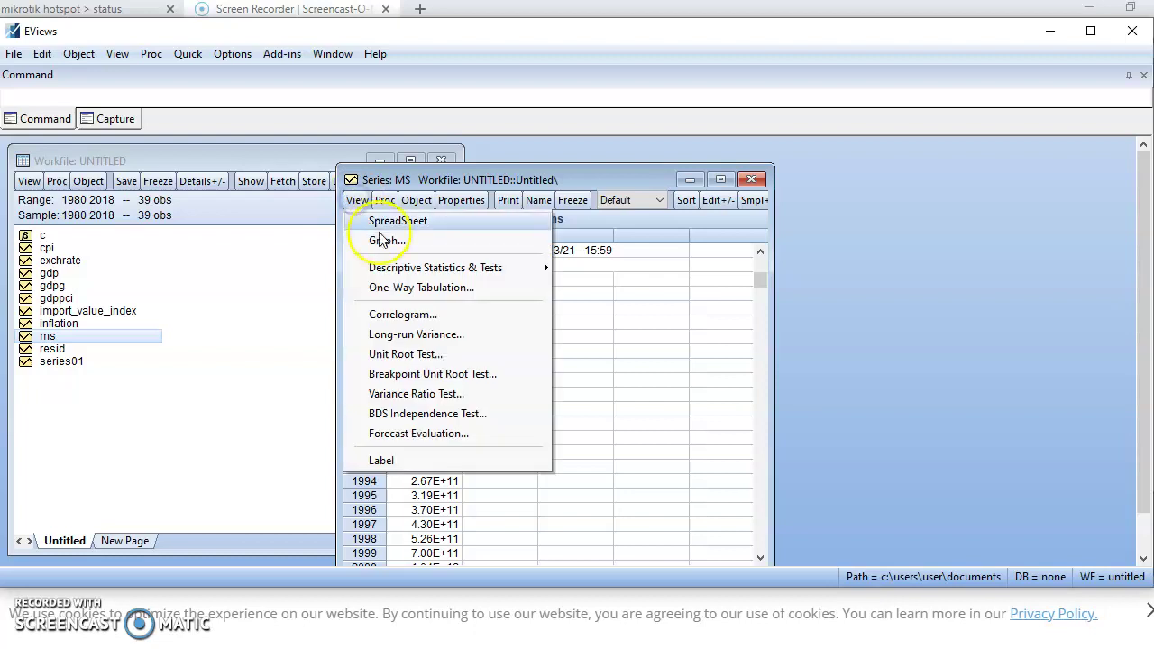
pyautogui.click(385, 240)
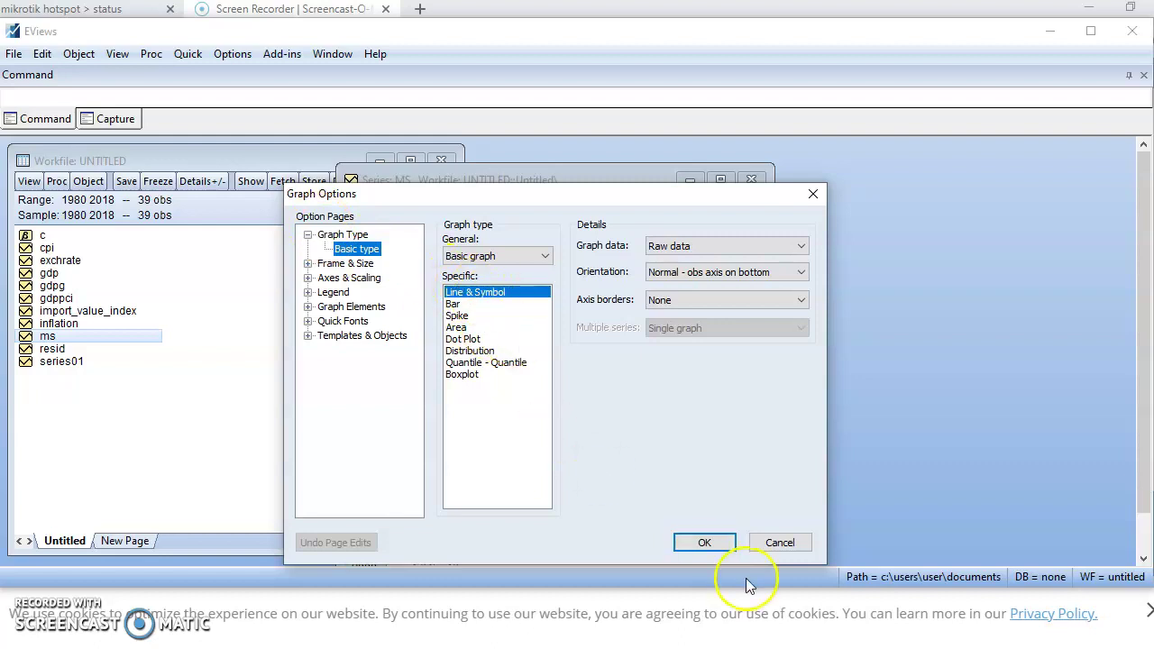
pyautogui.click(702, 541)
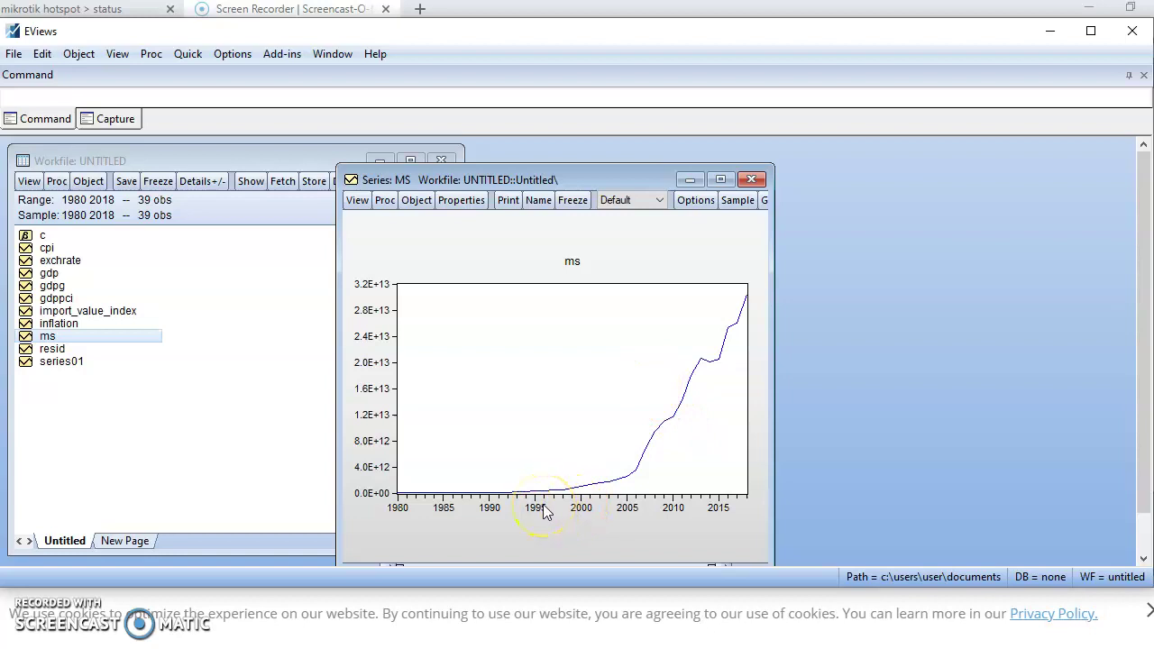
pyautogui.click(362, 206)
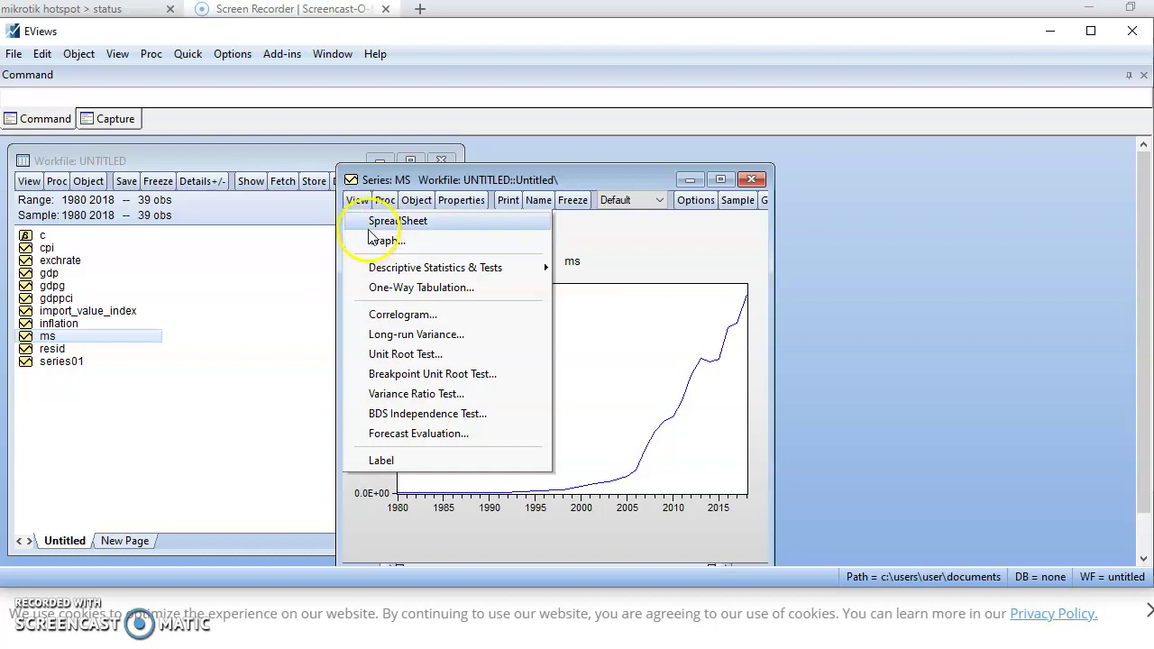
pyautogui.click(388, 221)
# Run an Augmented Dickey-Fuller unit root test on ms at level with trend and intercept, using Schwarz Info Criterion lag selection
pyautogui.click(358, 200)
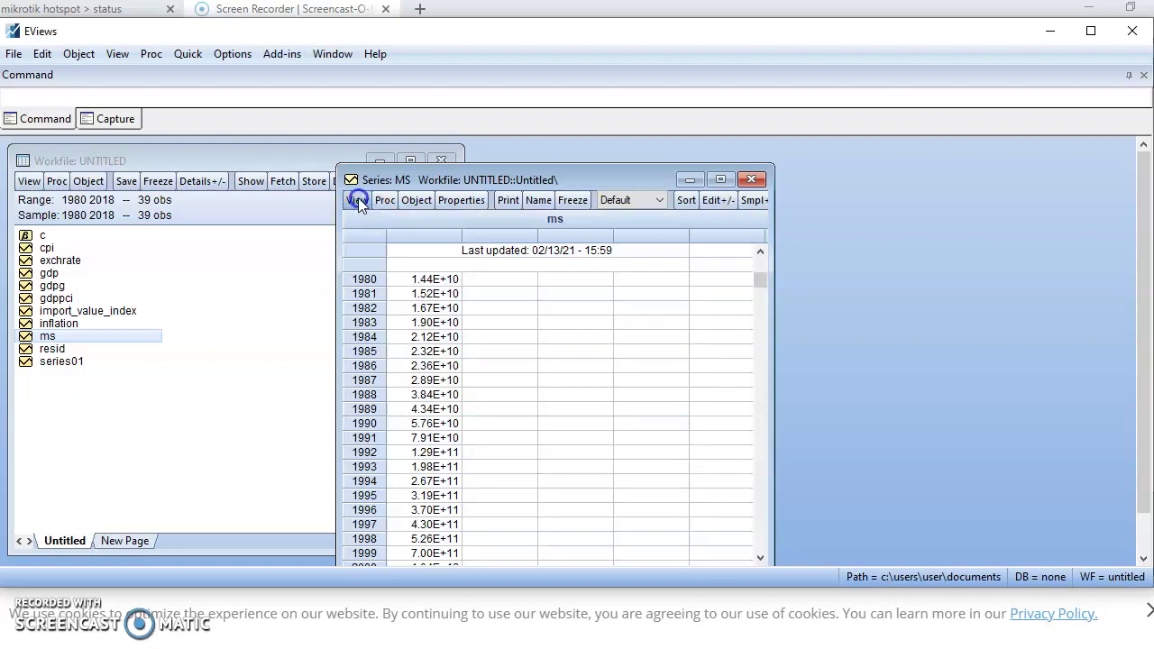
pyautogui.click(406, 355)
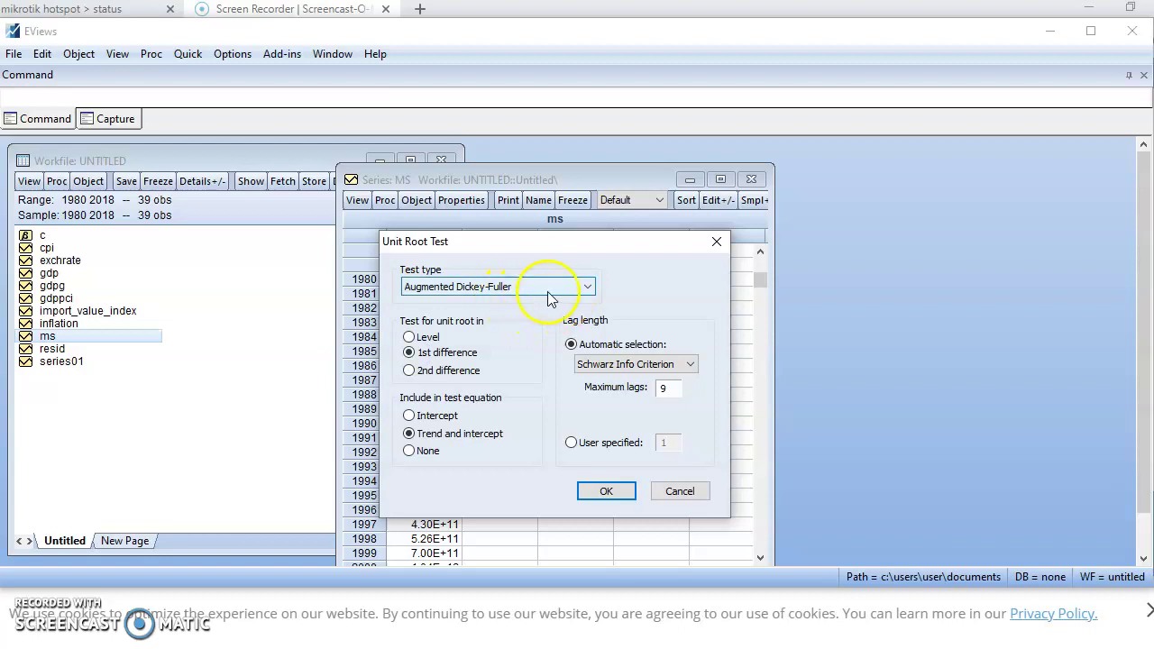
pyautogui.click(409, 336)
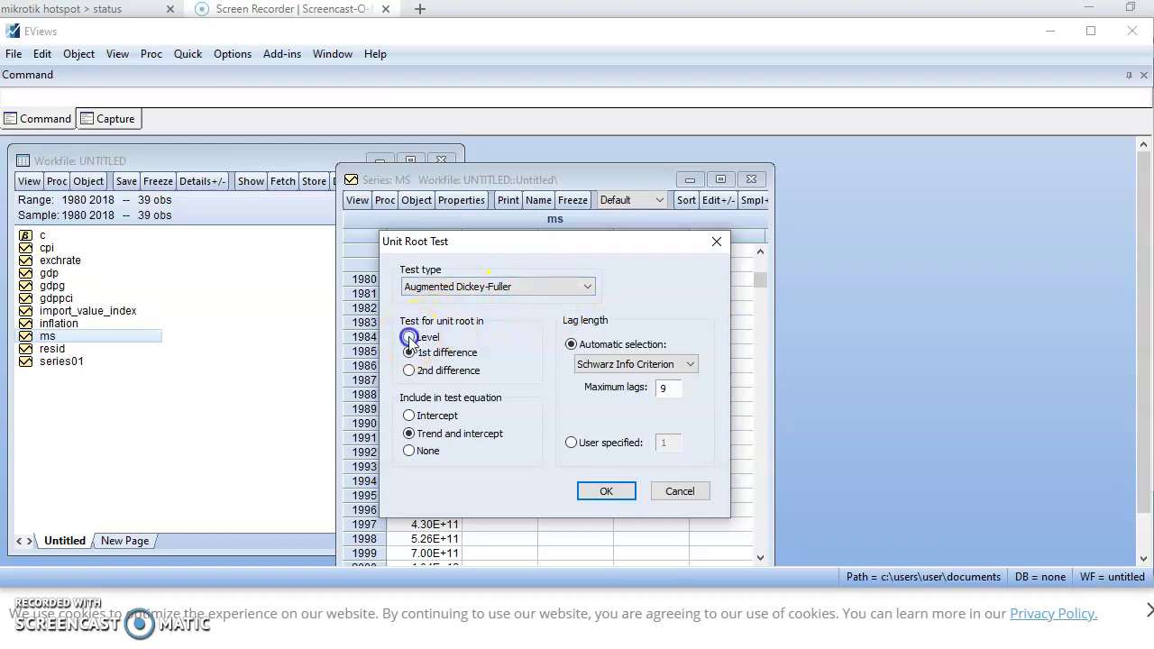
pyautogui.click(410, 434)
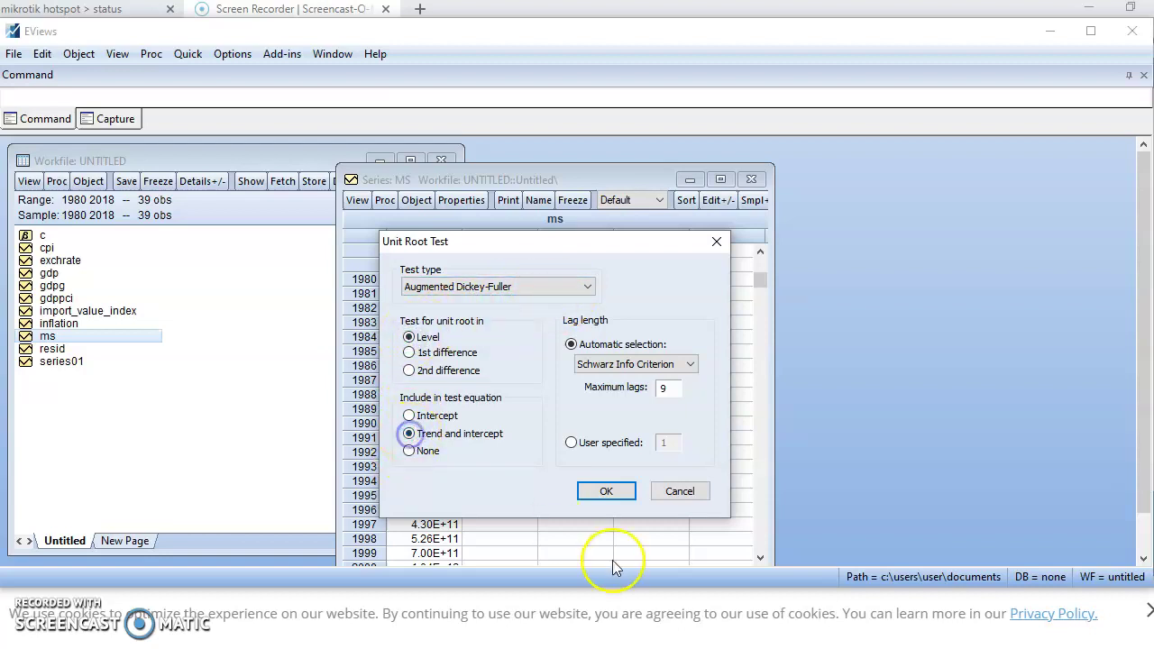
pyautogui.click(602, 492)
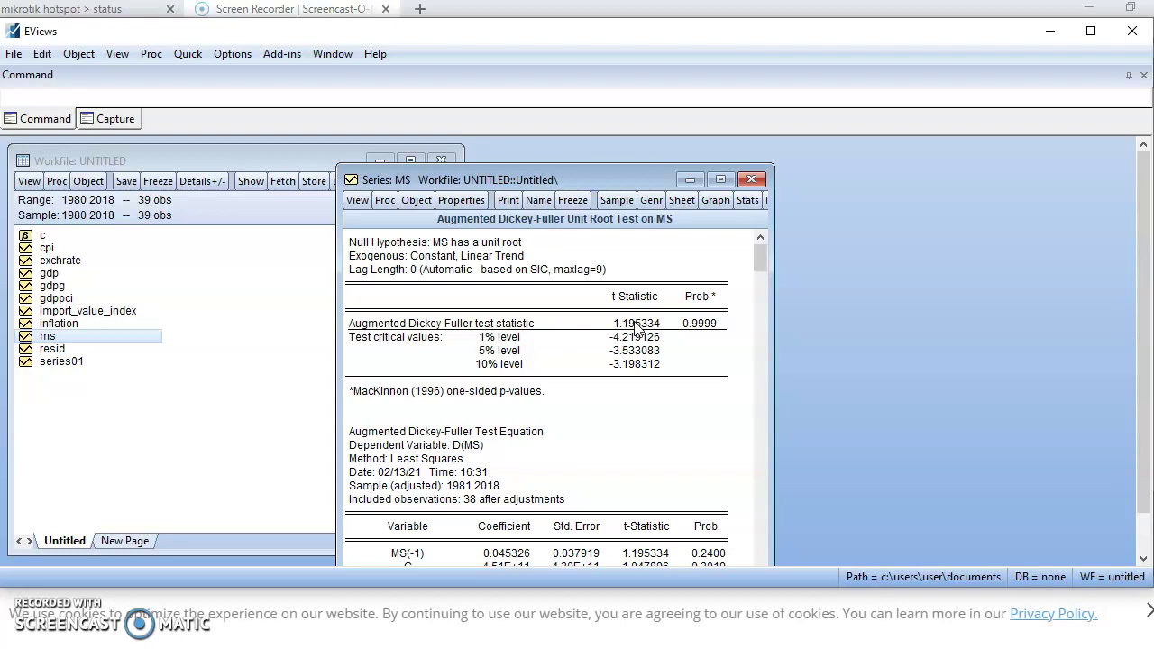
# Run the Augmented Dickey-Fuller unit root test on the 1st difference of ms with trend and intercept
pyautogui.click(356, 202)
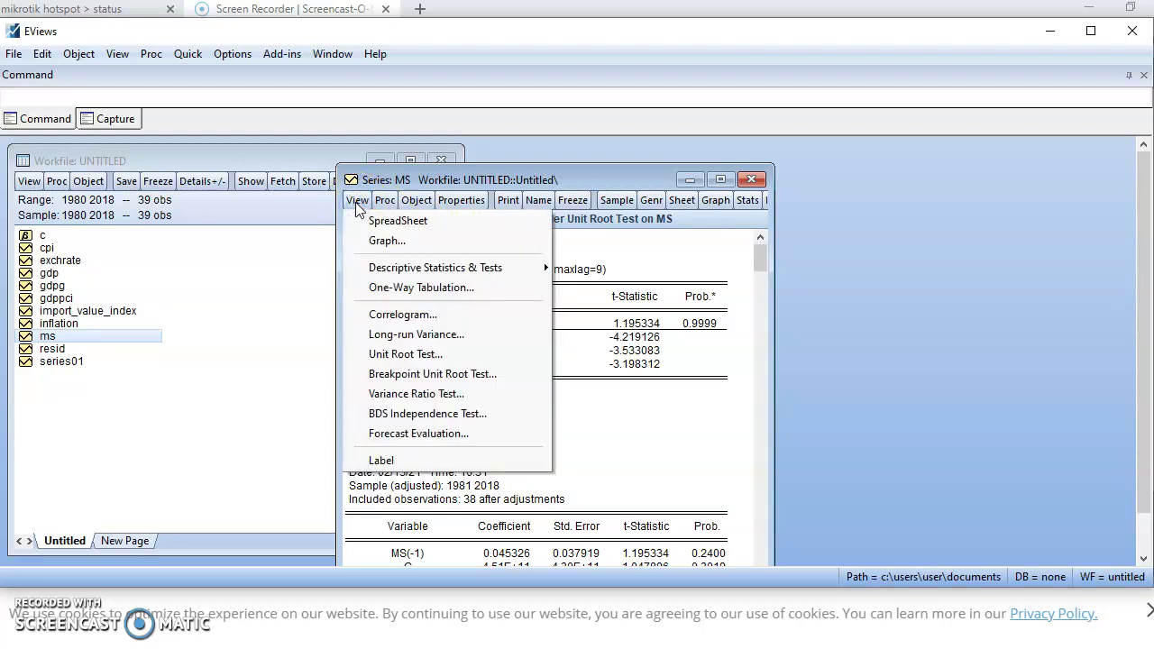
pyautogui.click(403, 355)
pyautogui.click(408, 353)
pyautogui.click(613, 496)
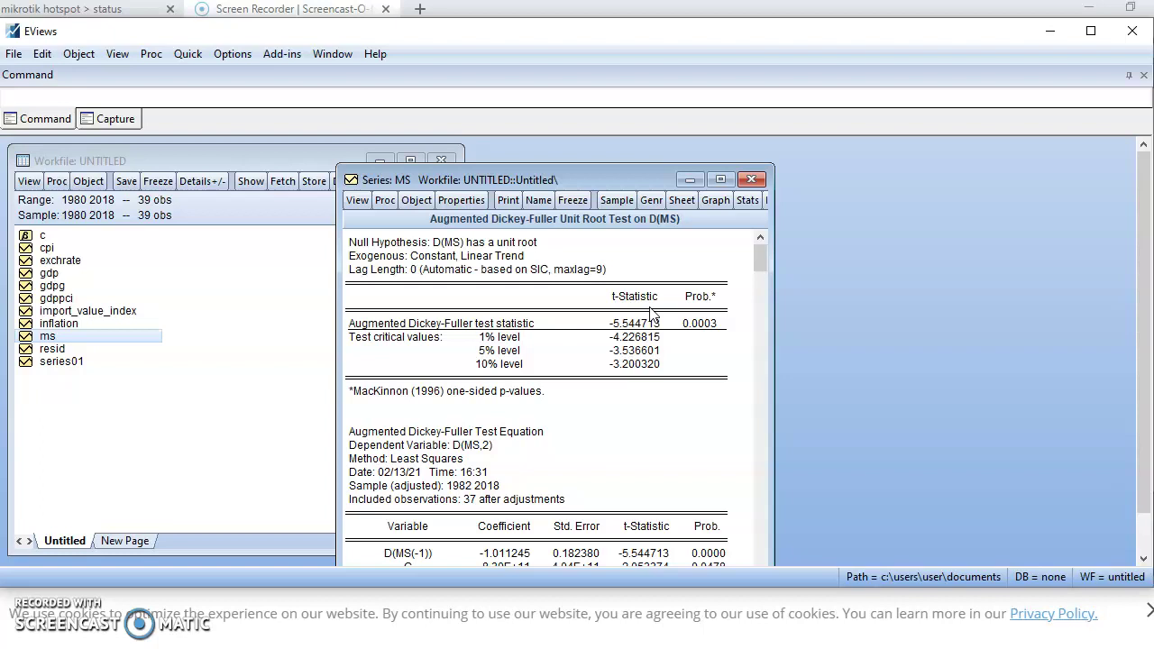
# Run a Breakpoint Unit Root Test on ms at level with trend and intercept as the basic trend specification, and maximize the results window
pyautogui.click(354, 201)
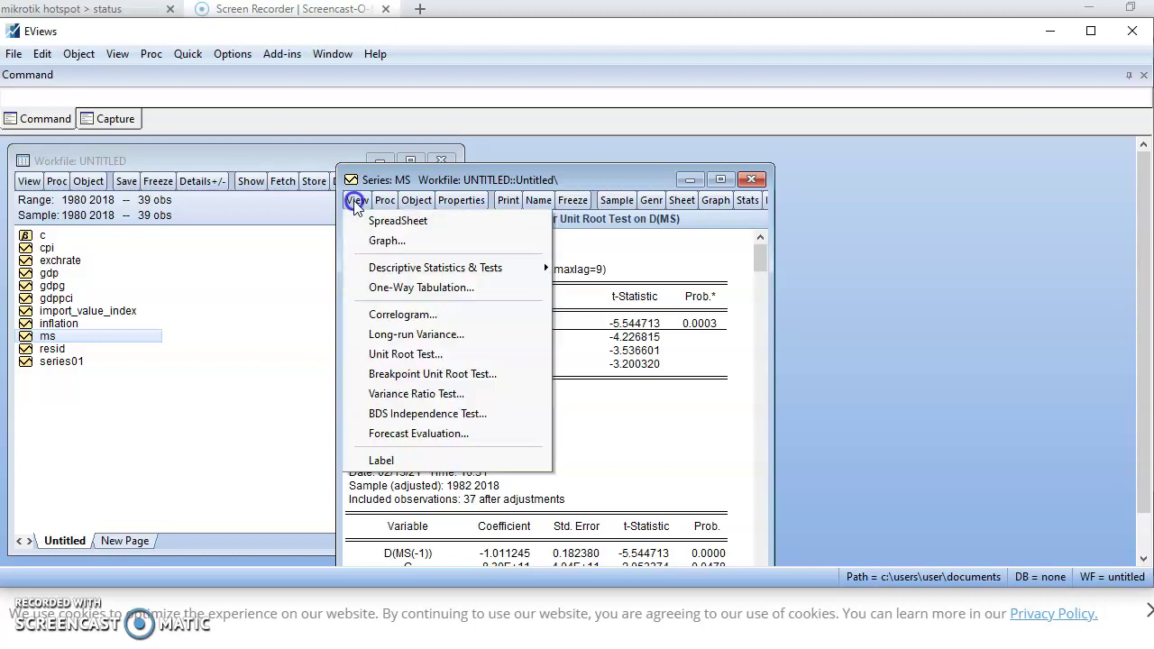
pyautogui.click(393, 375)
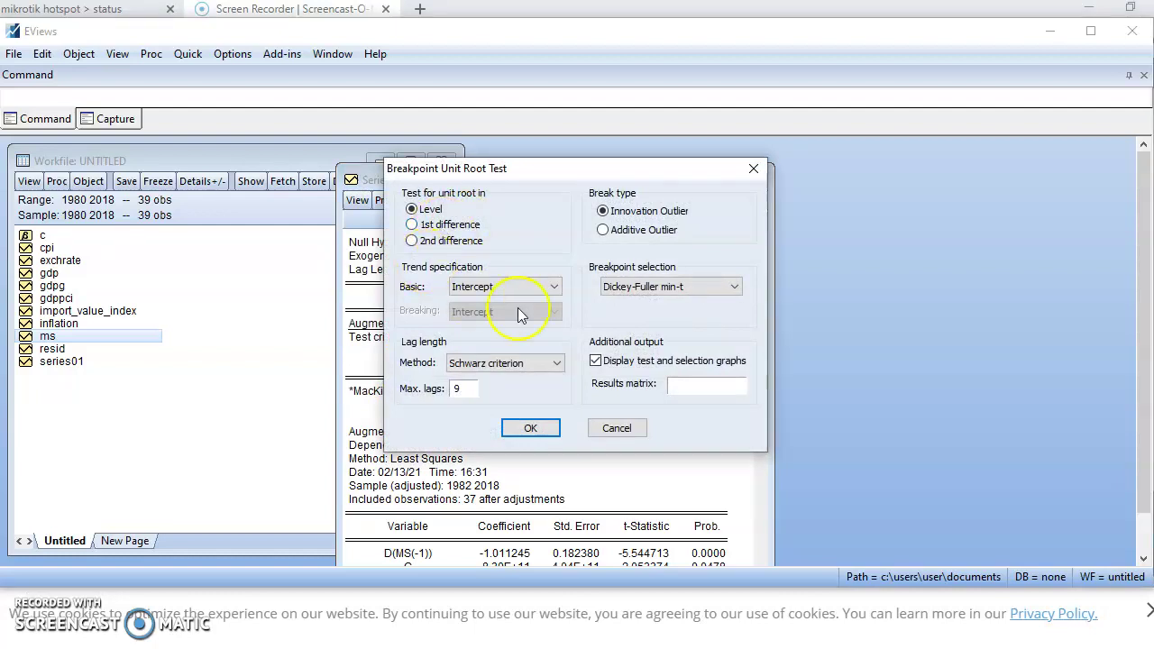
pyautogui.click(555, 285)
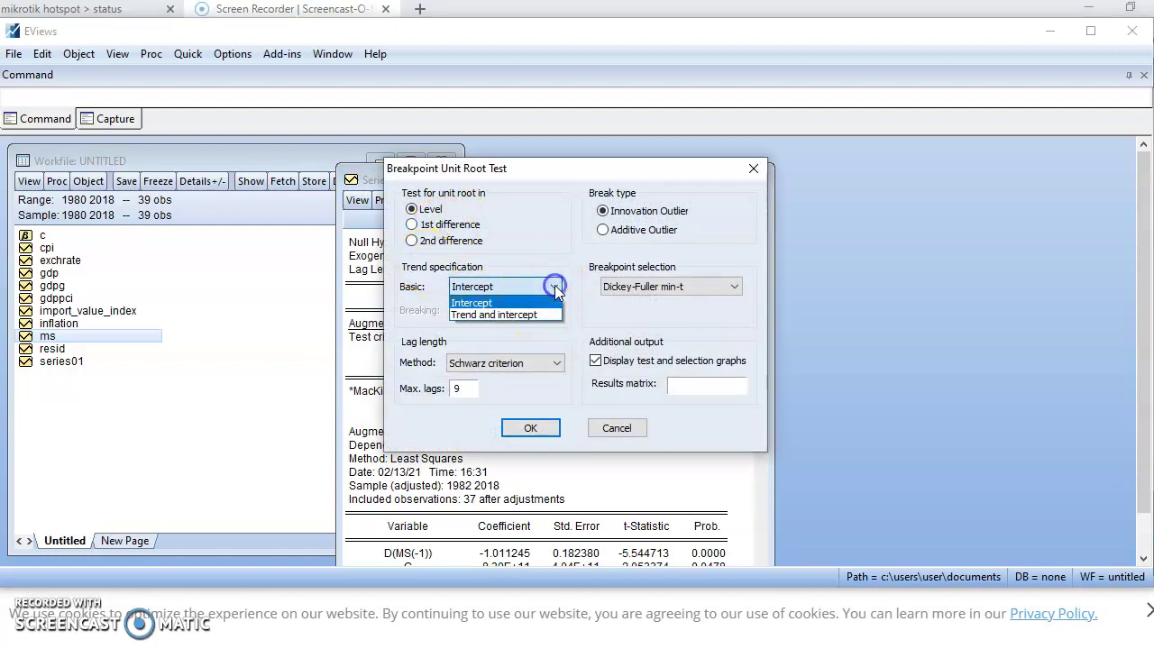
pyautogui.click(533, 317)
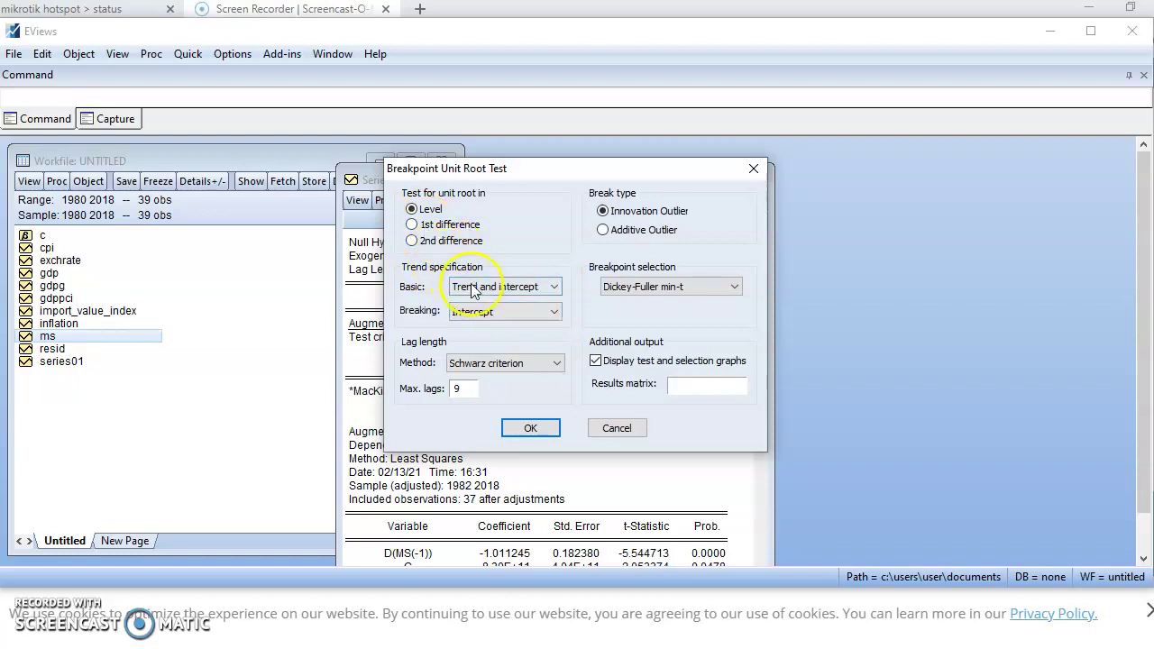
pyautogui.click(534, 431)
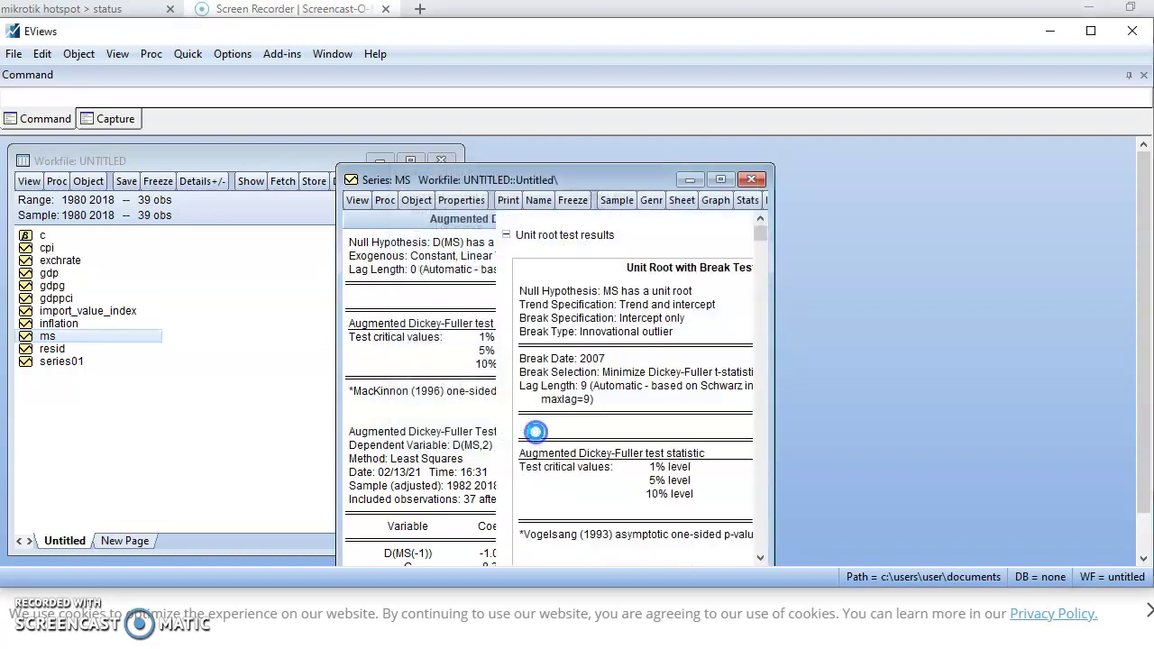
pyautogui.click(720, 179)
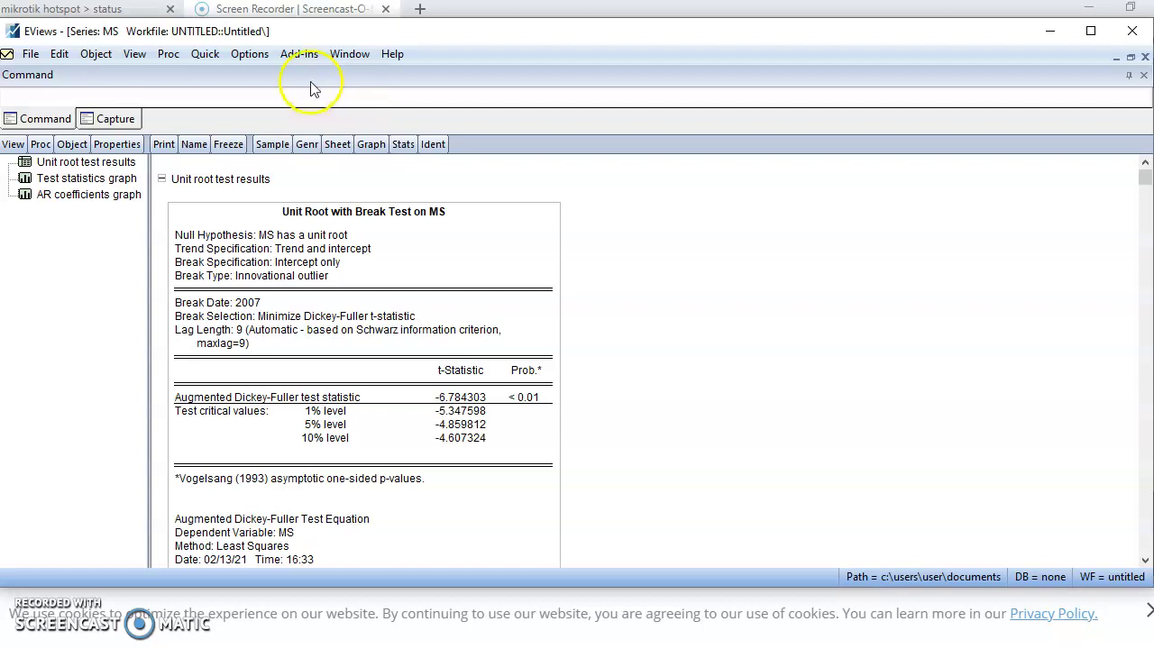
# Install the urall add-in from the available EViews Add-Ins in the default folder and run its install program
pyautogui.click(300, 55)
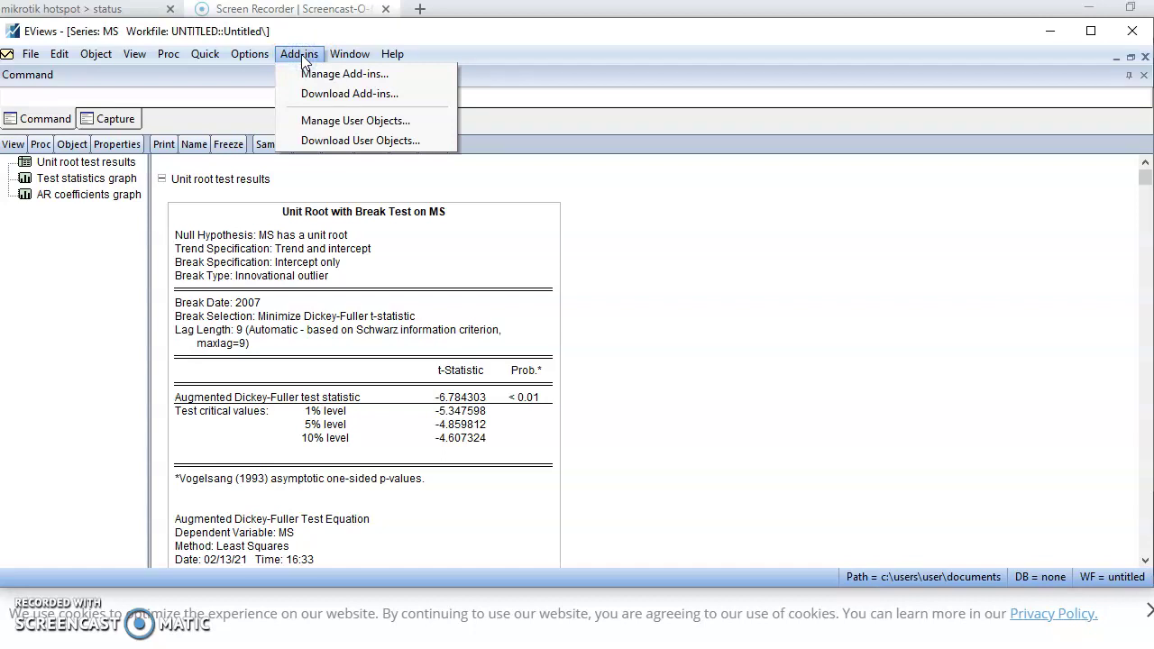
pyautogui.moveTo(303, 61); pyautogui.dragTo(326, 101)
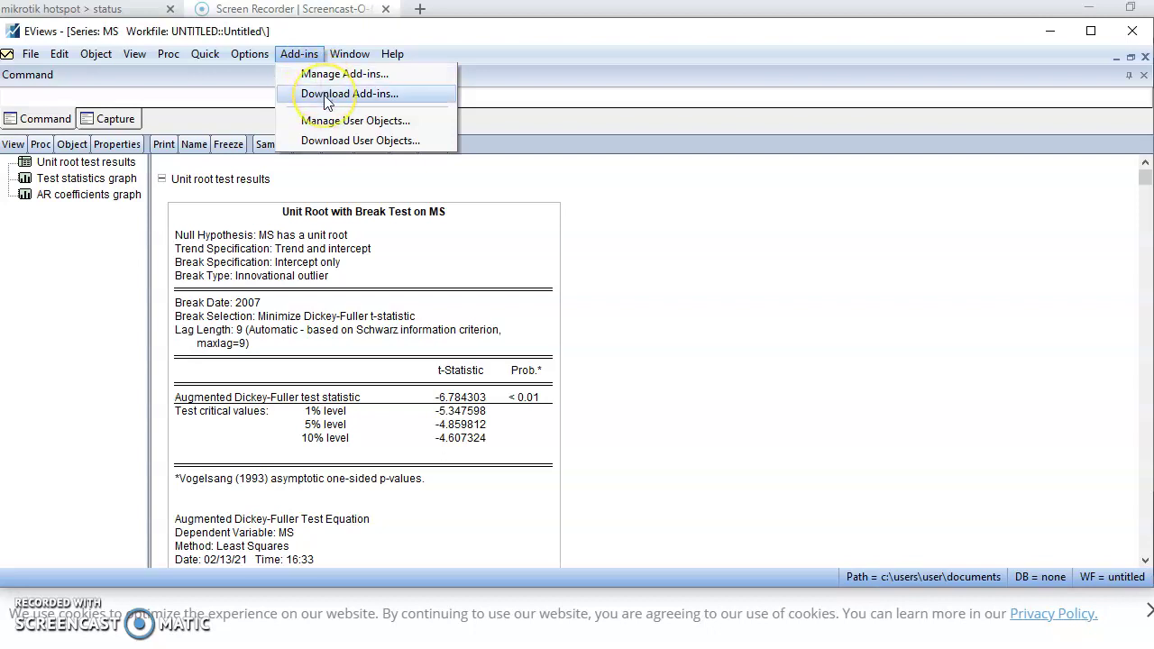
pyautogui.click(326, 101)
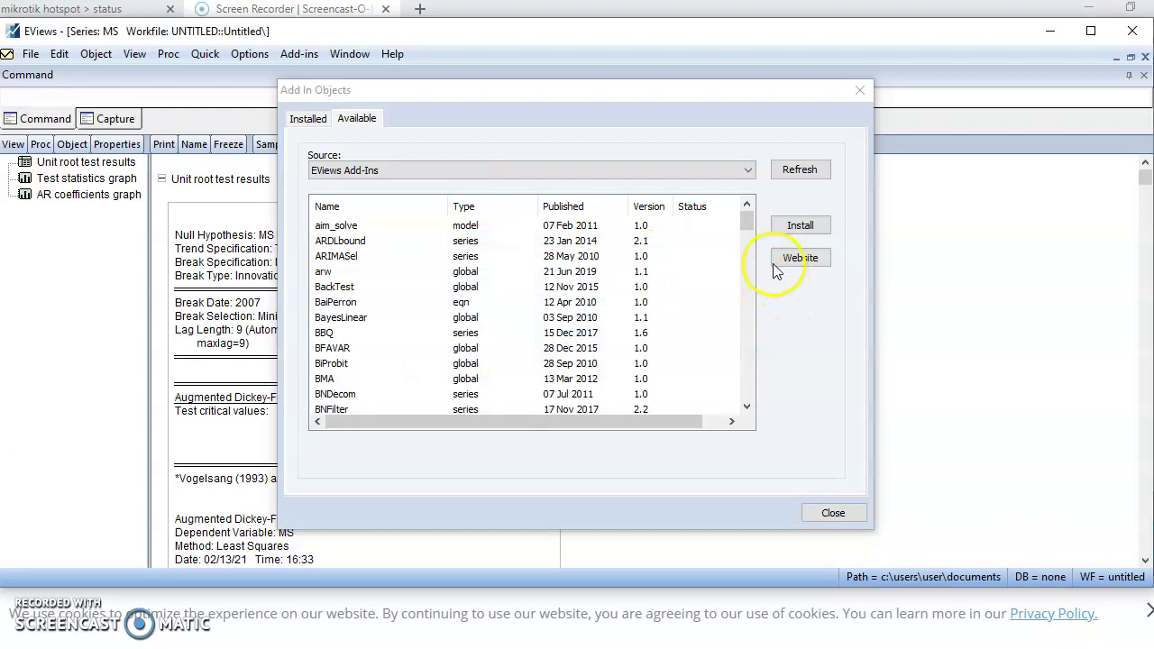
pyautogui.moveTo(747, 225); pyautogui.dragTo(753, 386)
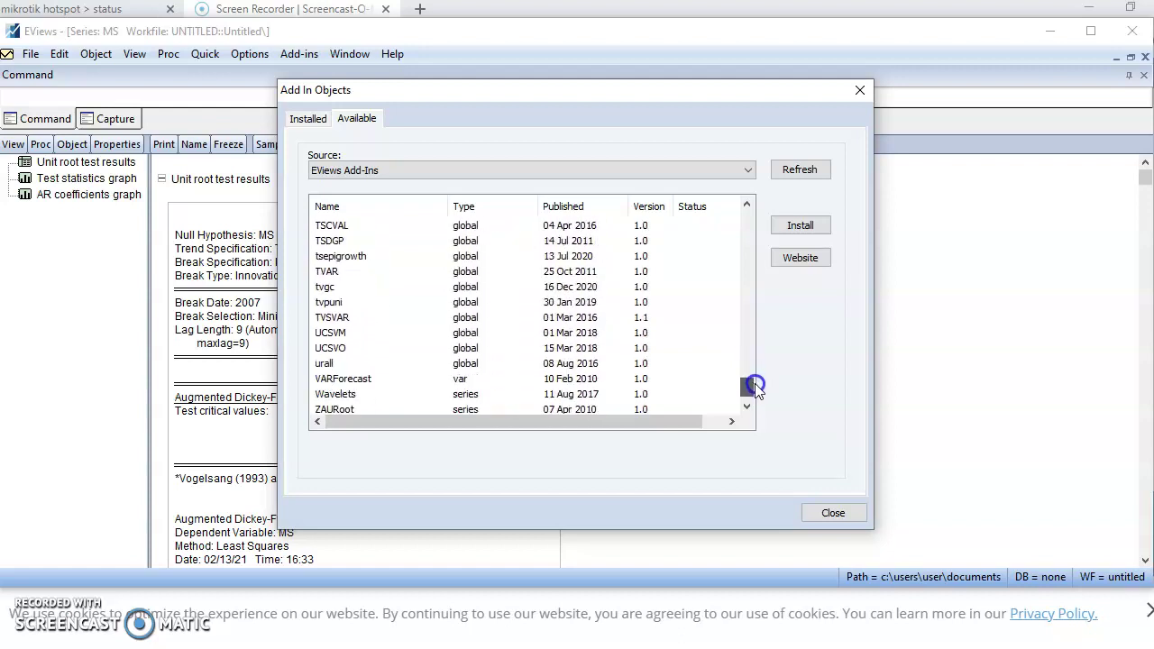
pyautogui.doubleClick(325, 363)
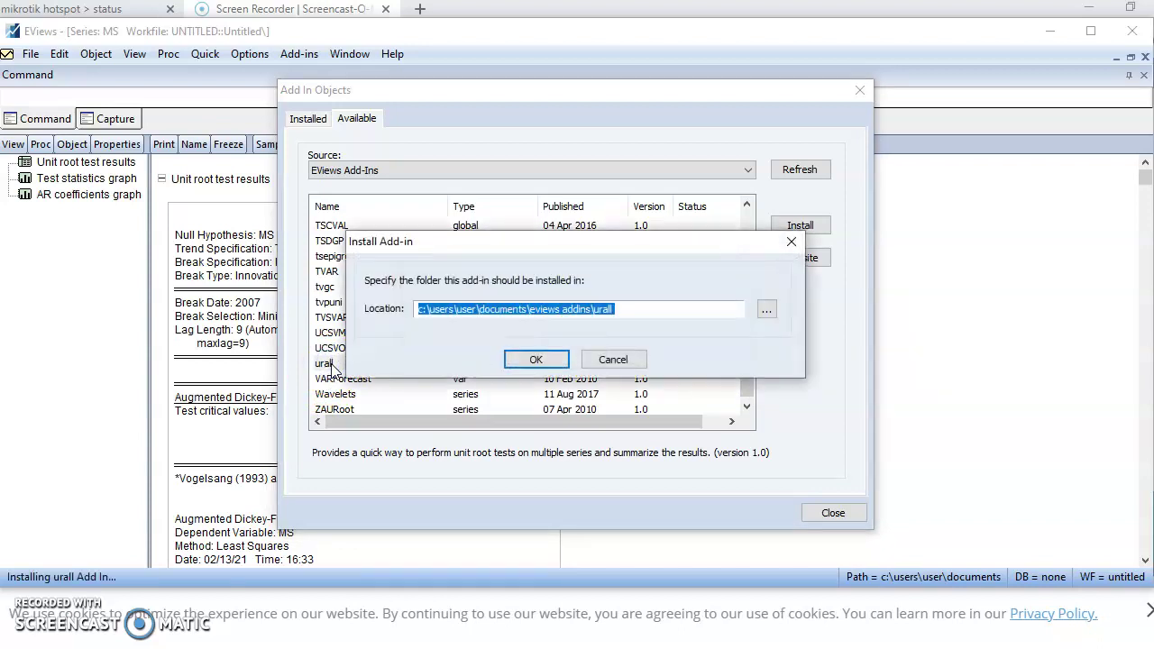
pyautogui.press('Return')
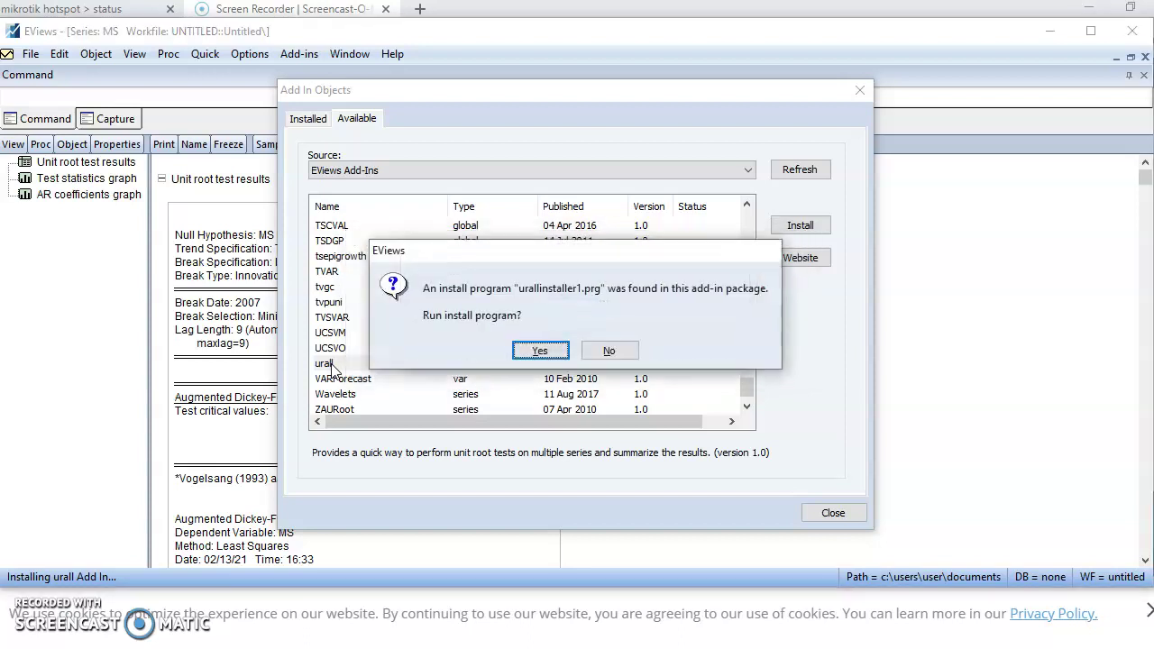
pyautogui.press('Return')
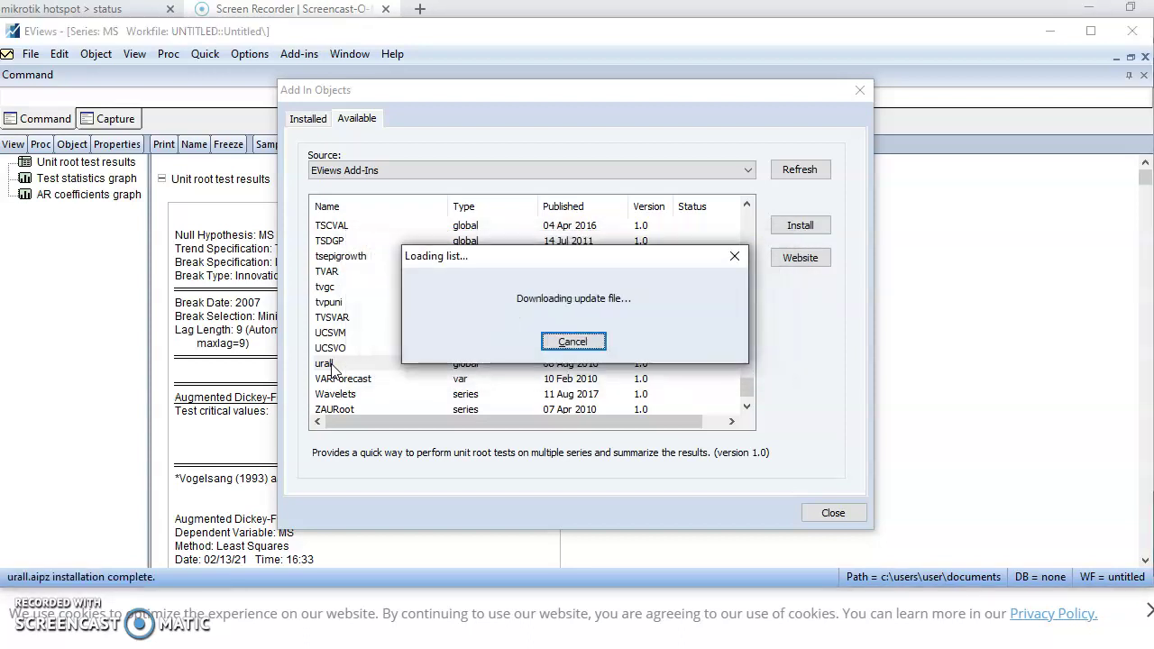
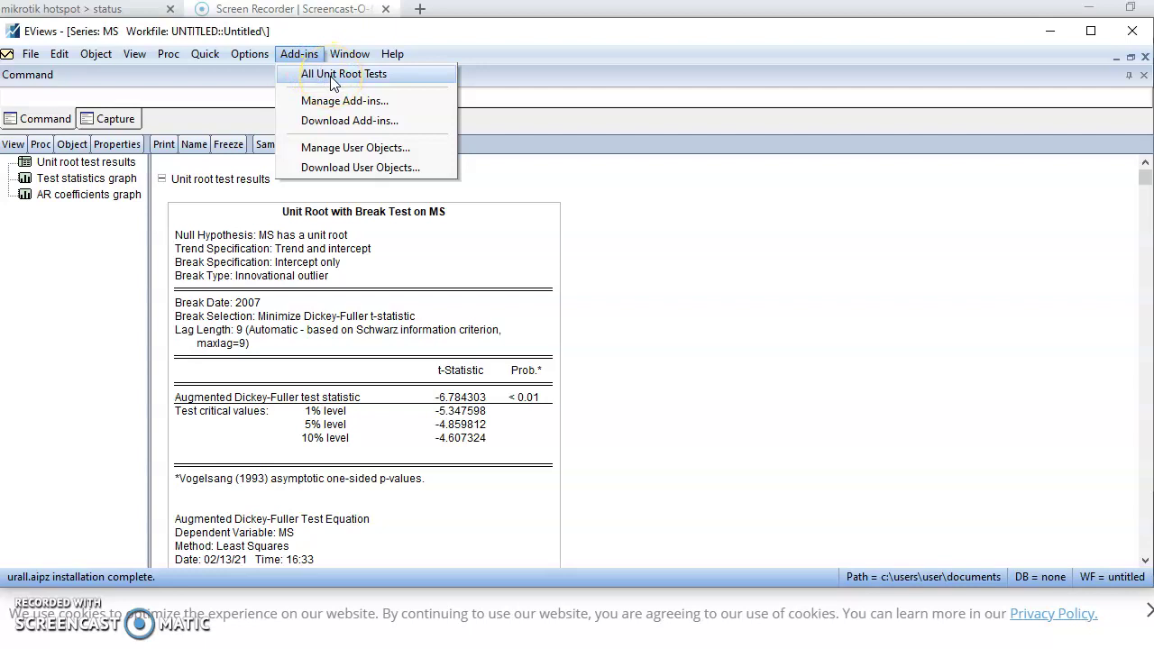
# Open and dismiss the All Unit Root Tests dialog, and close the ms series window
pyautogui.click(334, 74)
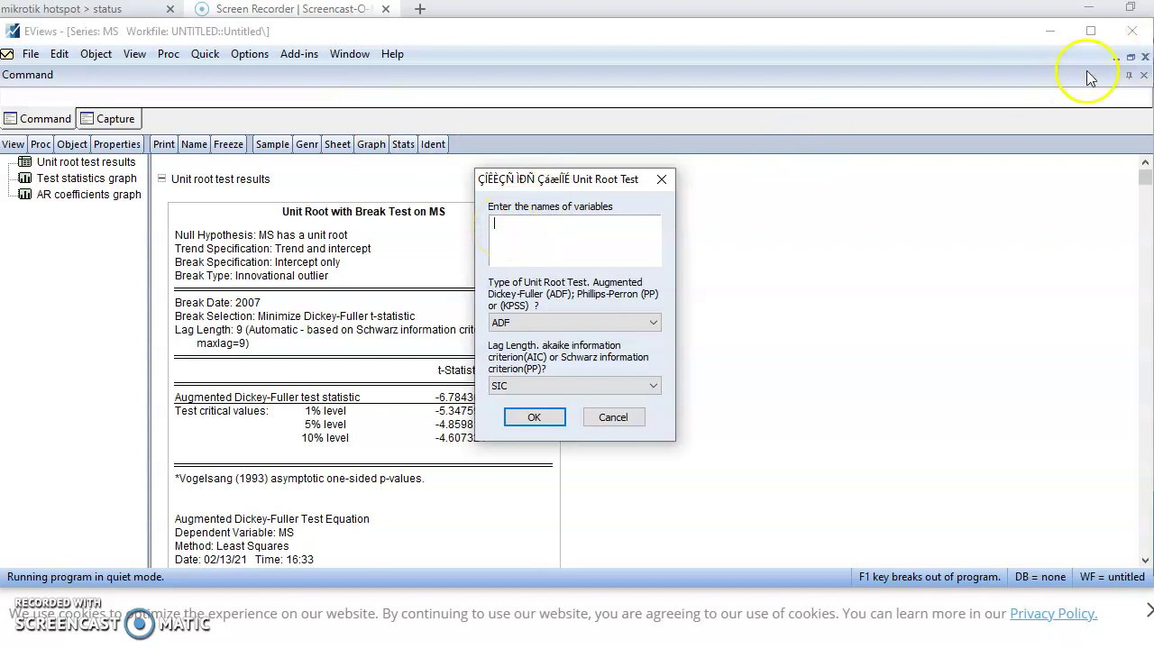
pyautogui.click(662, 180)
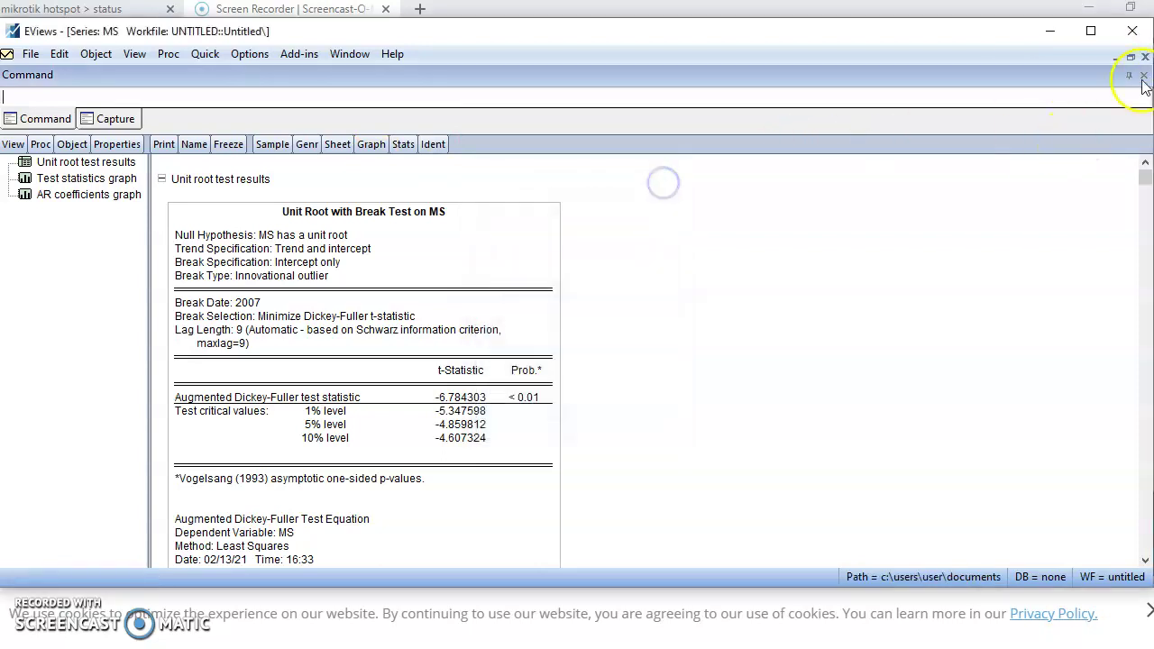
pyautogui.click(1130, 57)
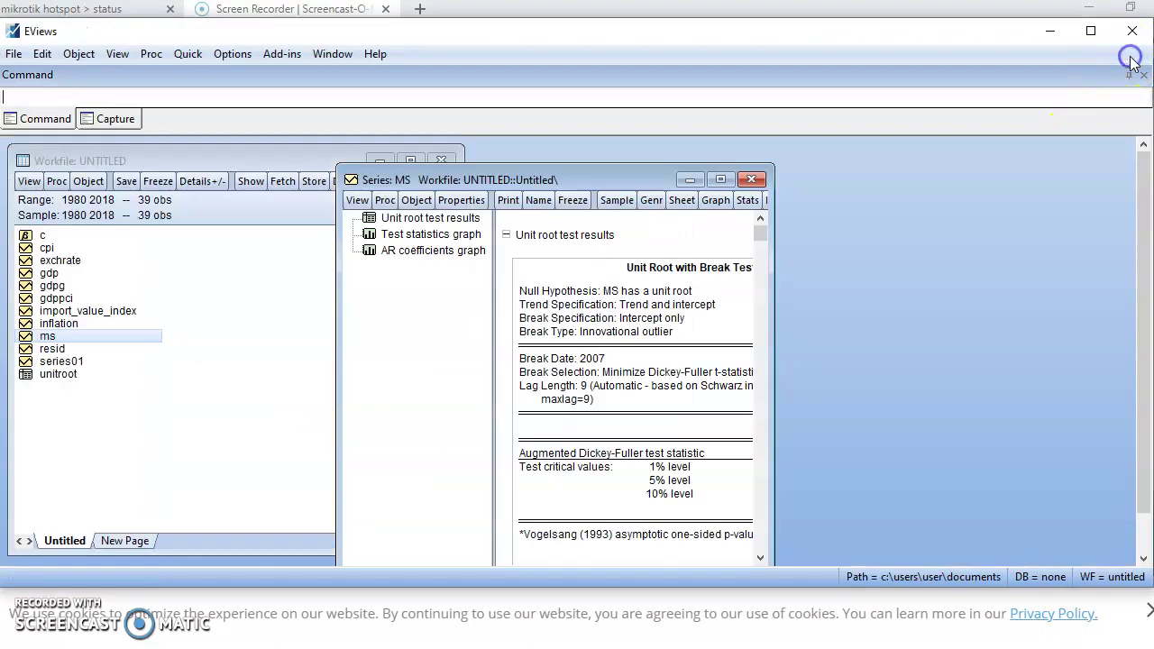
pyautogui.click(753, 180)
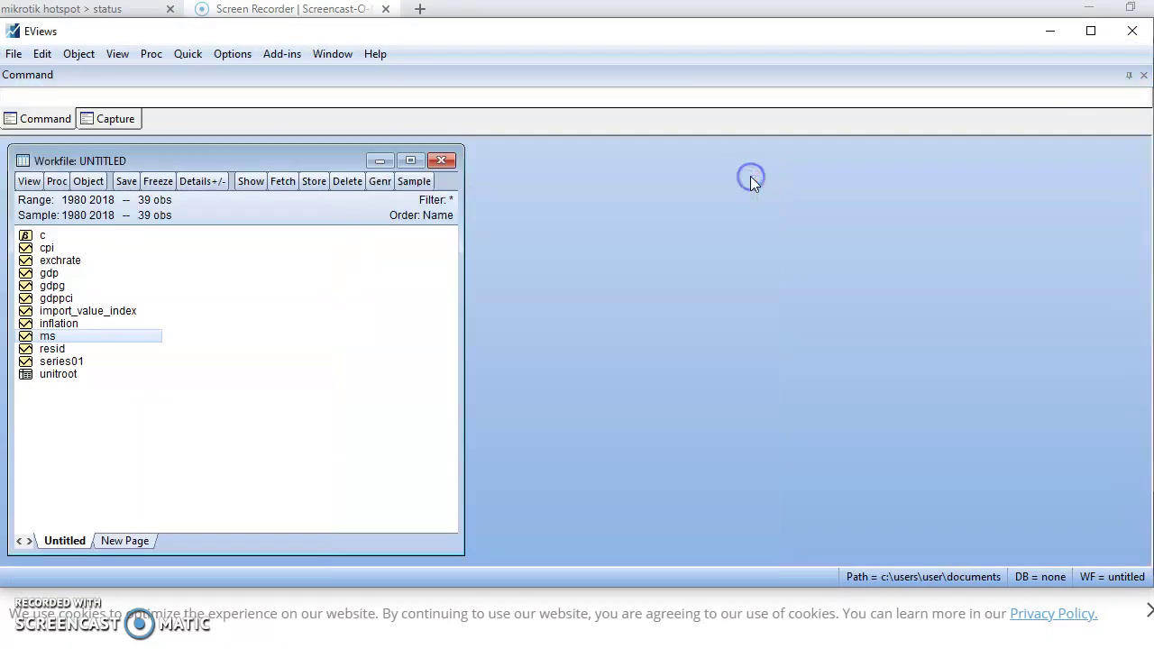
# Open the All Unit Root Tests add-in and enter the variables cpi log(cpi) exchrate log(exchrate) ms log(ms)
pyautogui.click(281, 56)
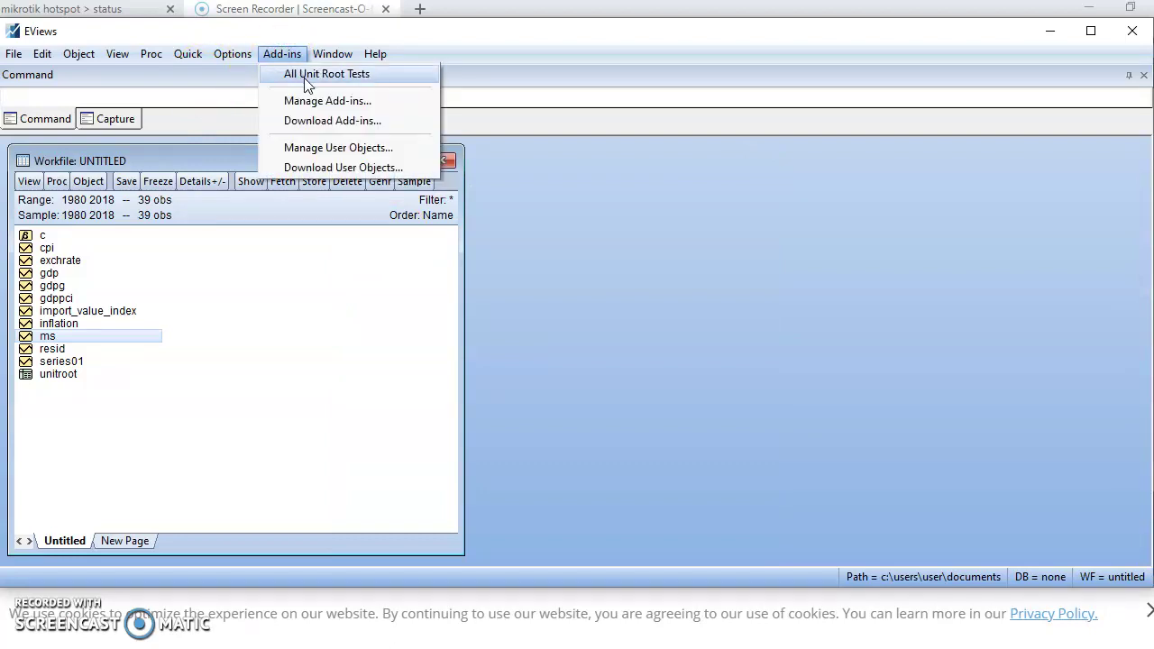
pyautogui.click(307, 78)
pyautogui.click(491, 232)
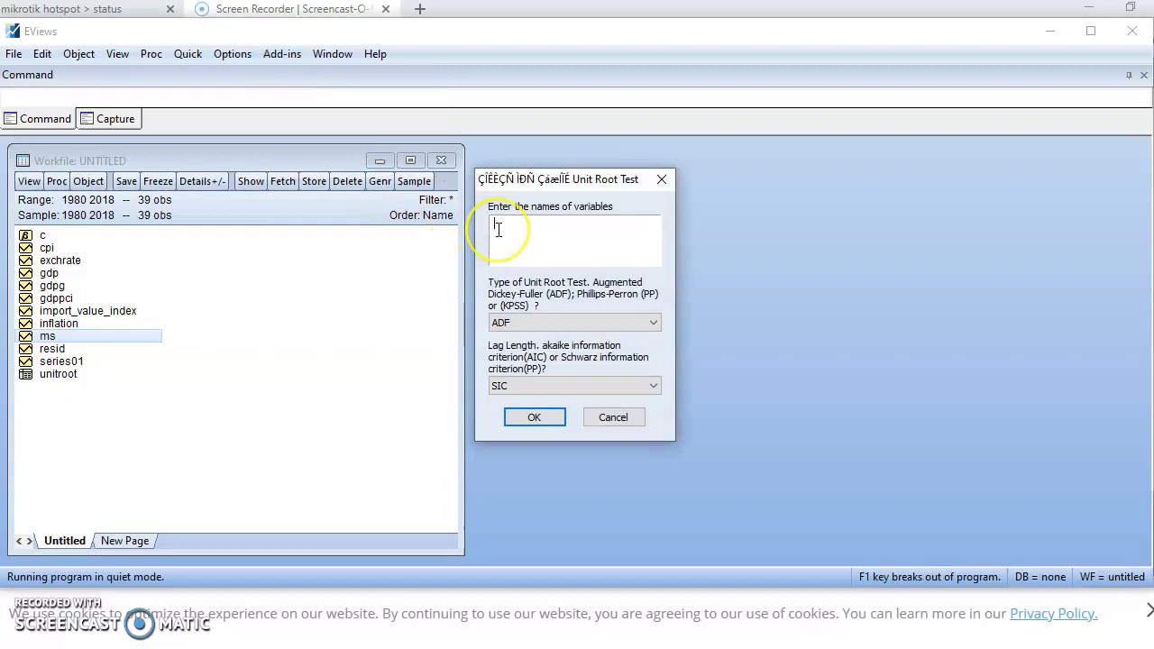
pyautogui.write('cpi log(cpi)')
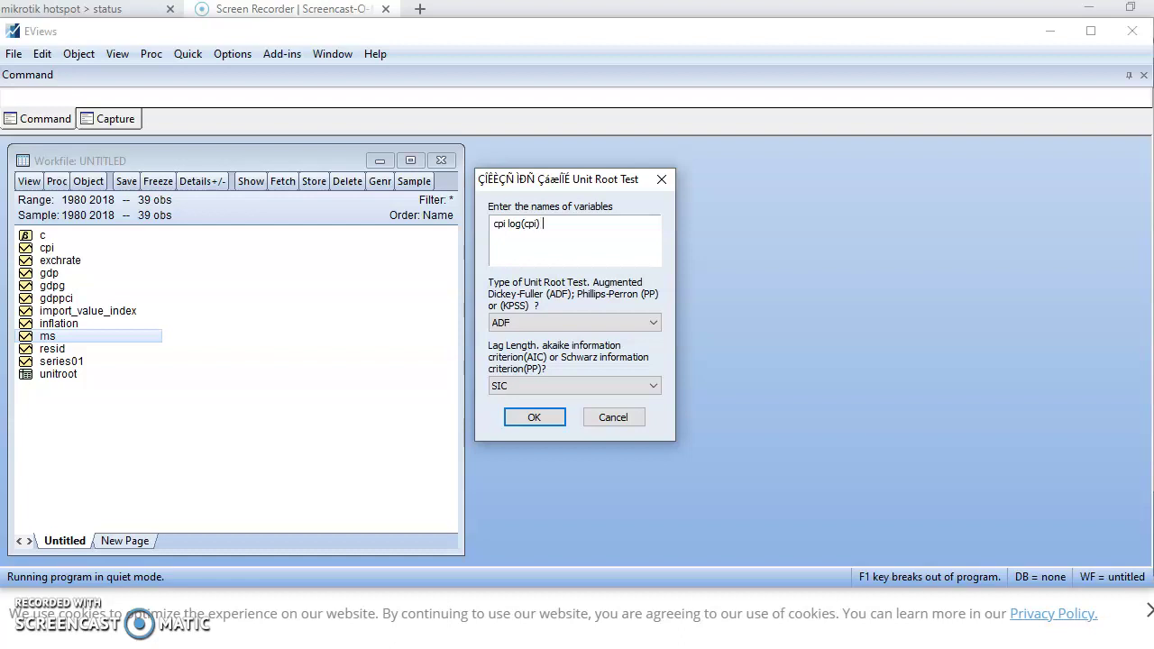
pyautogui.write(' exchrate log(exchrate) ms log(ms)')
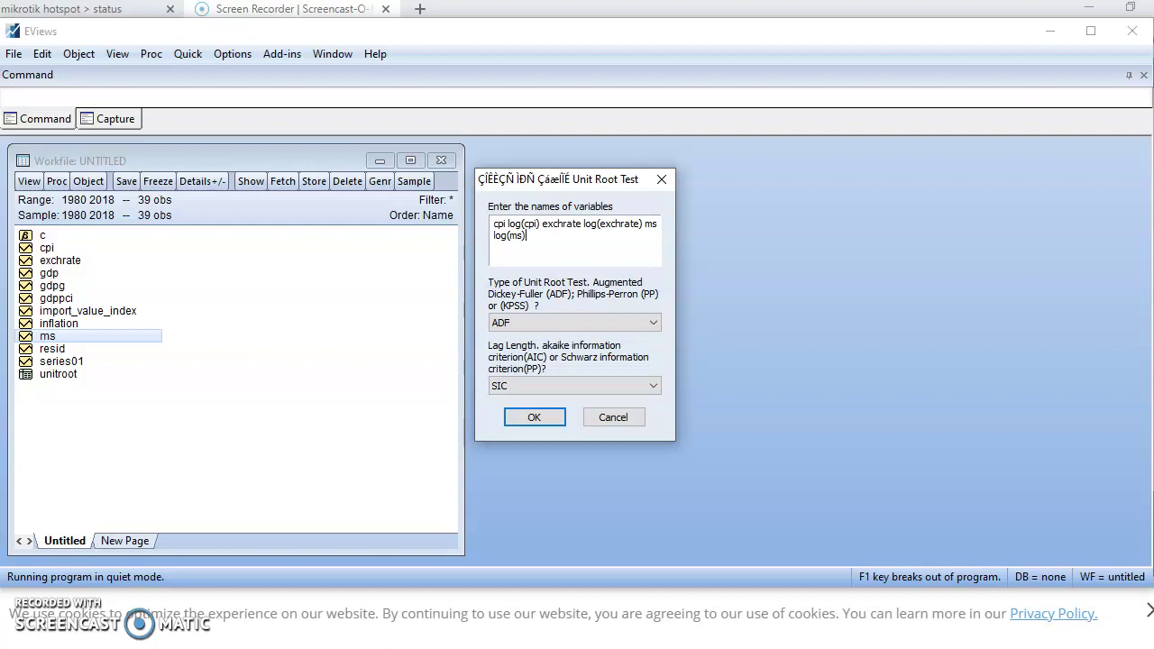
# Set the unit root test type to ADF_and_PP, keep SIC as the lag length criterion, and run the tests
pyautogui.click(655, 323)
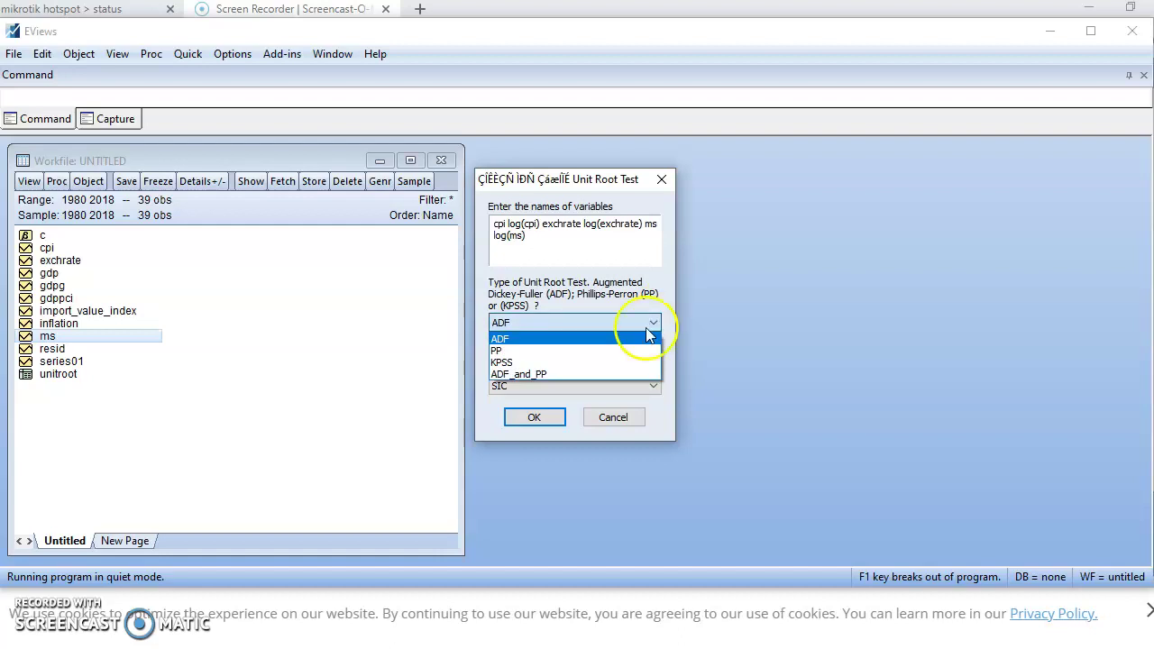
pyautogui.click(600, 373)
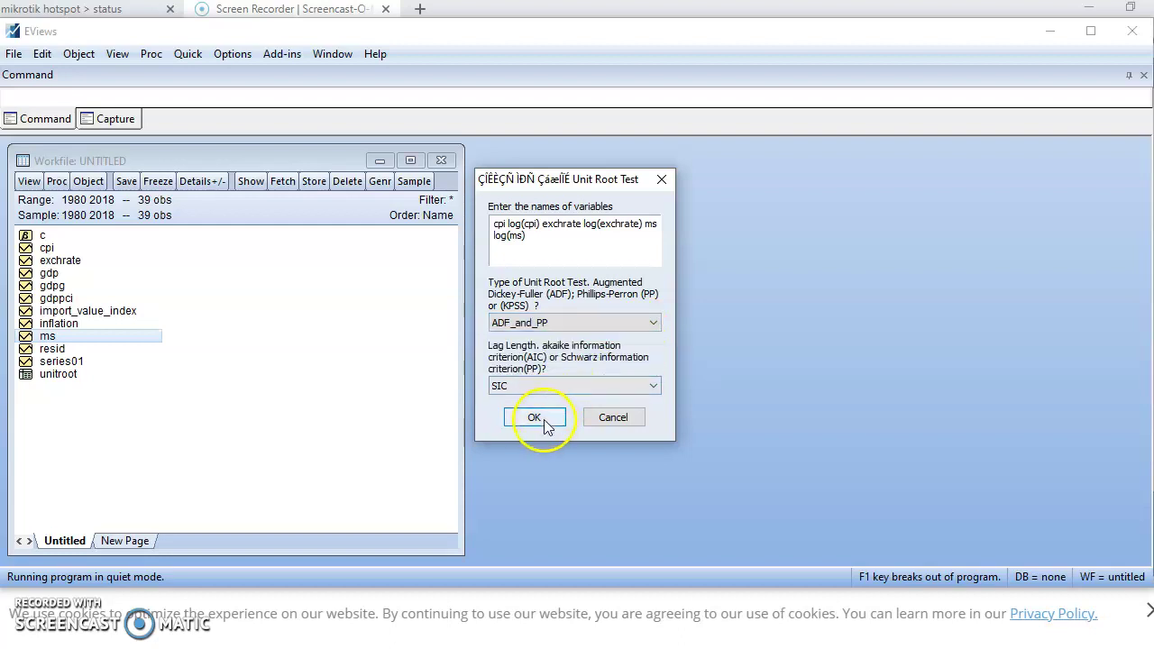
pyautogui.click(654, 385)
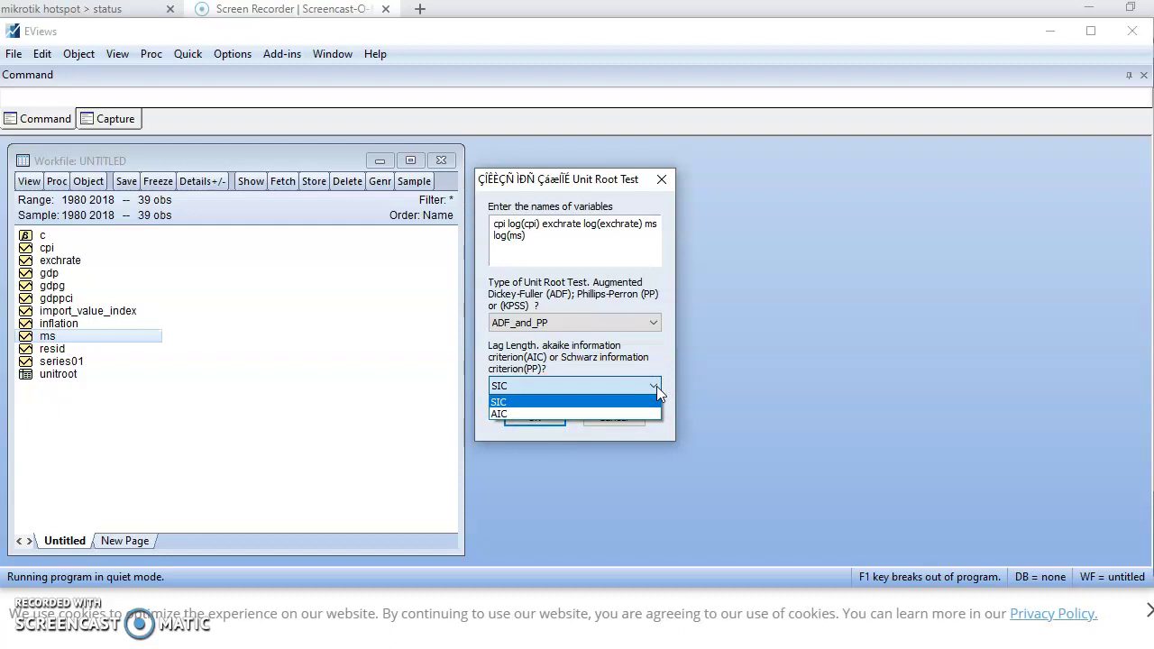
pyautogui.click(656, 386)
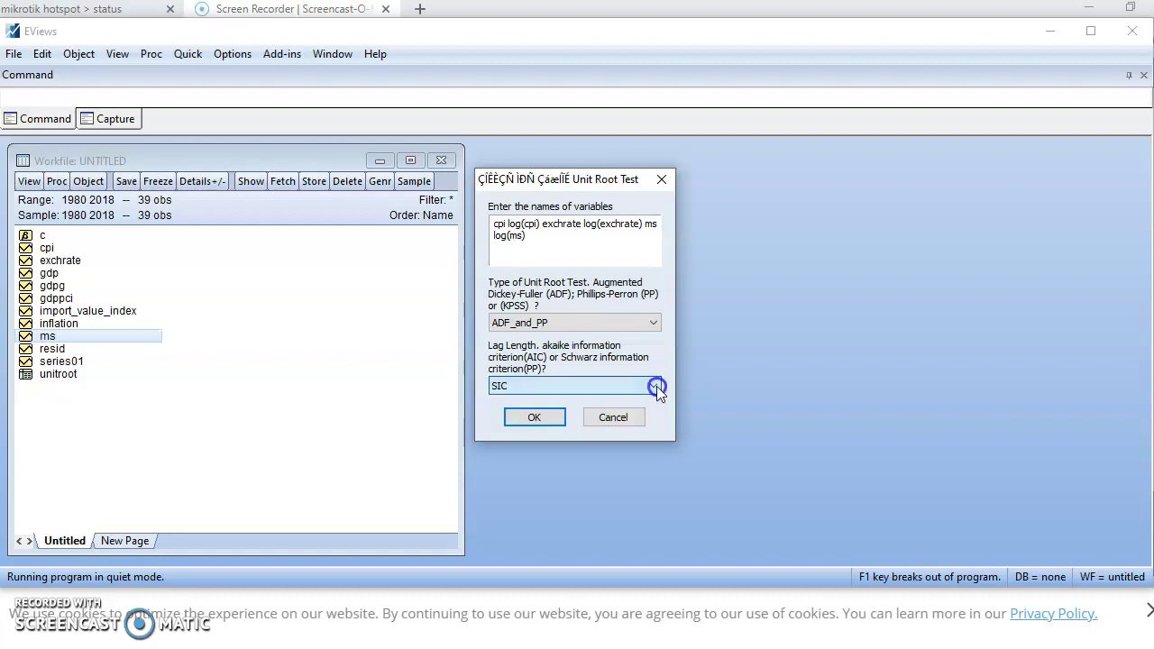
pyautogui.click(555, 424)
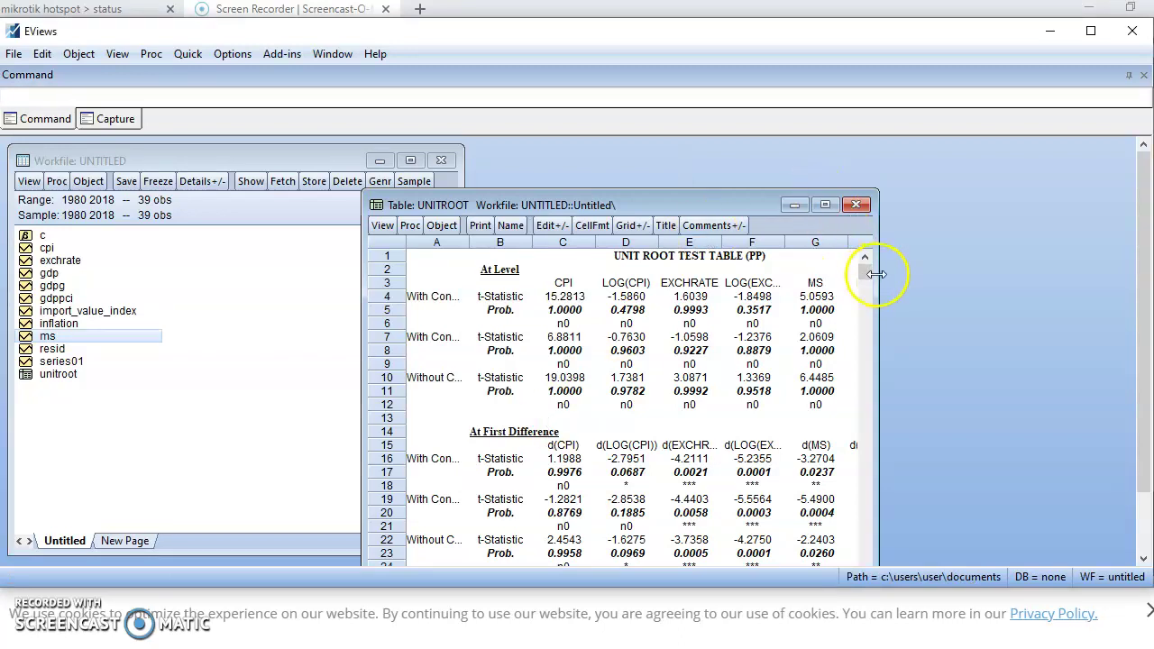
# Reposition the UNITROOT table and examine the PP and ADF results at level and first difference, down to the significance notes
pyautogui.moveTo(861, 273); pyautogui.dragTo(856, 178)
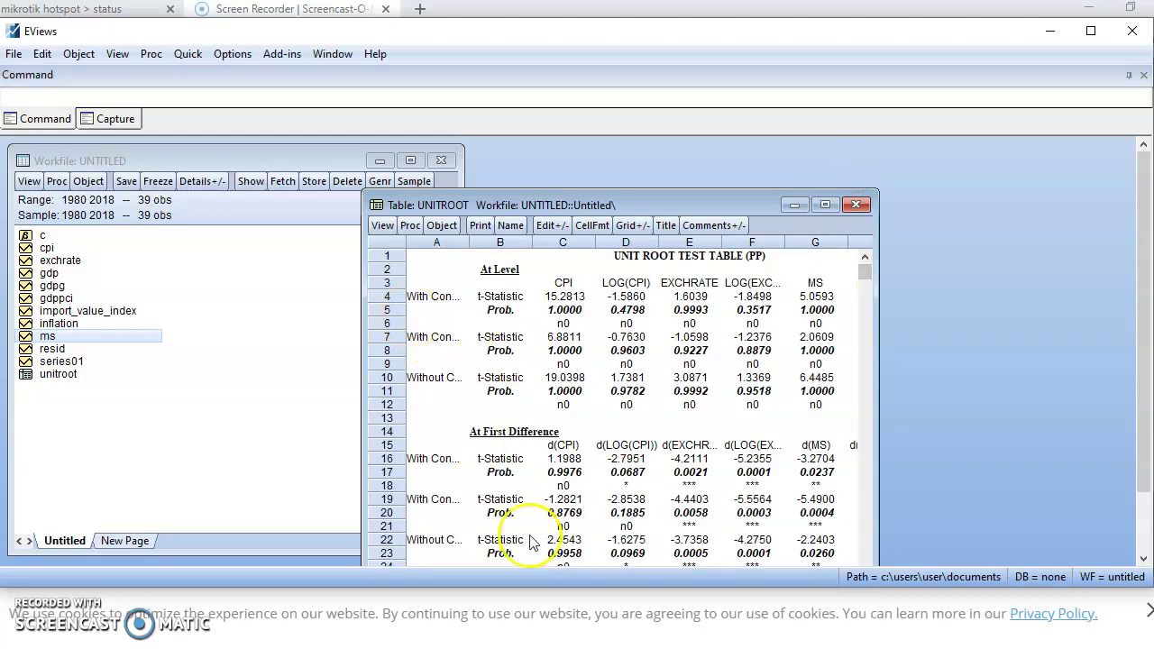
pyautogui.moveTo(665, 202); pyautogui.dragTo(647, 136)
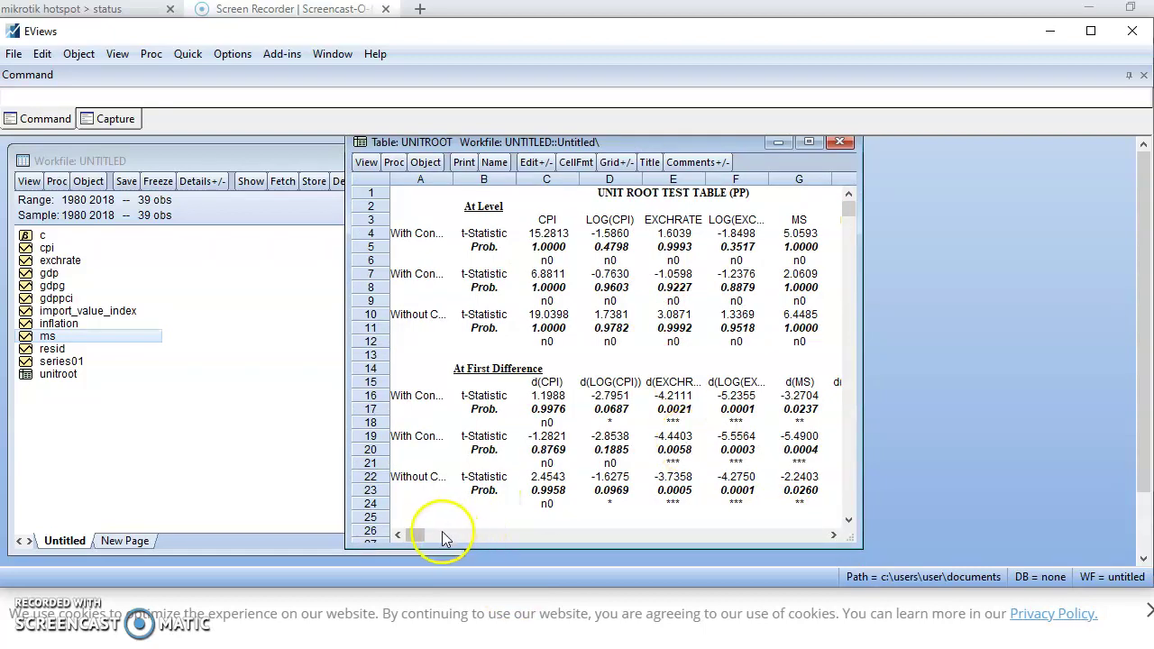
pyautogui.moveTo(411, 540)
pyautogui.mouseDown()
pyautogui.moveTo(476, 535)
pyautogui.moveTo(412, 536)
pyautogui.mouseUp()
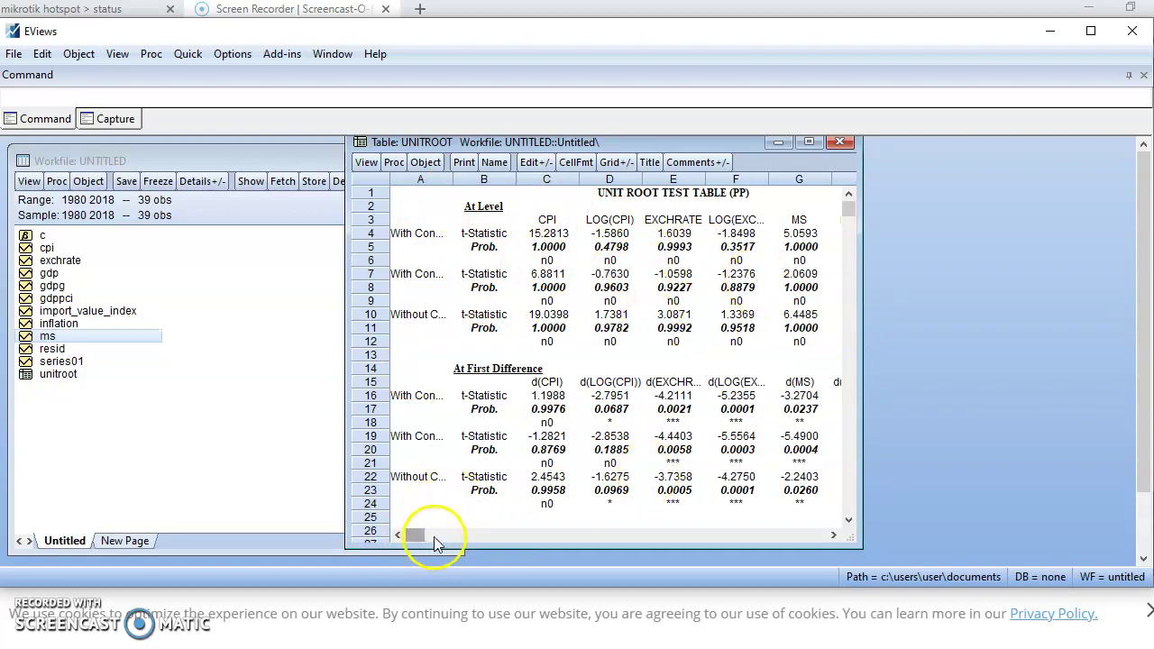
pyautogui.moveTo(416, 535)
pyautogui.mouseDown()
pyautogui.moveTo(450, 534)
pyautogui.moveTo(418, 536)
pyautogui.mouseUp()
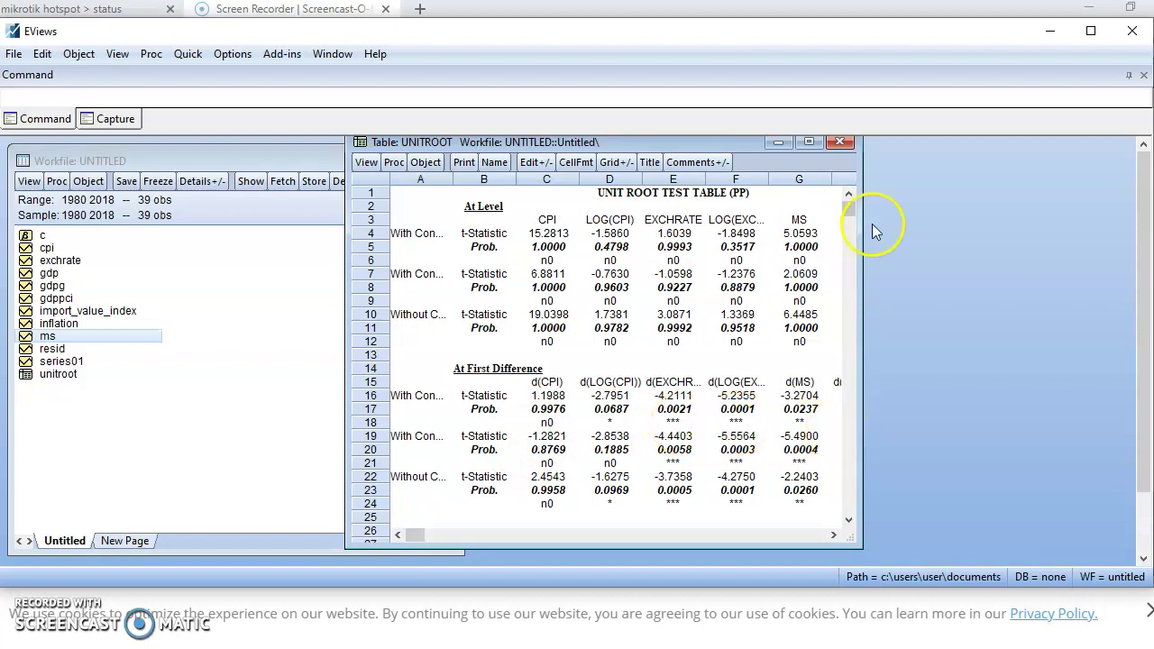
pyautogui.moveTo(848, 210); pyautogui.dragTo(854, 358)
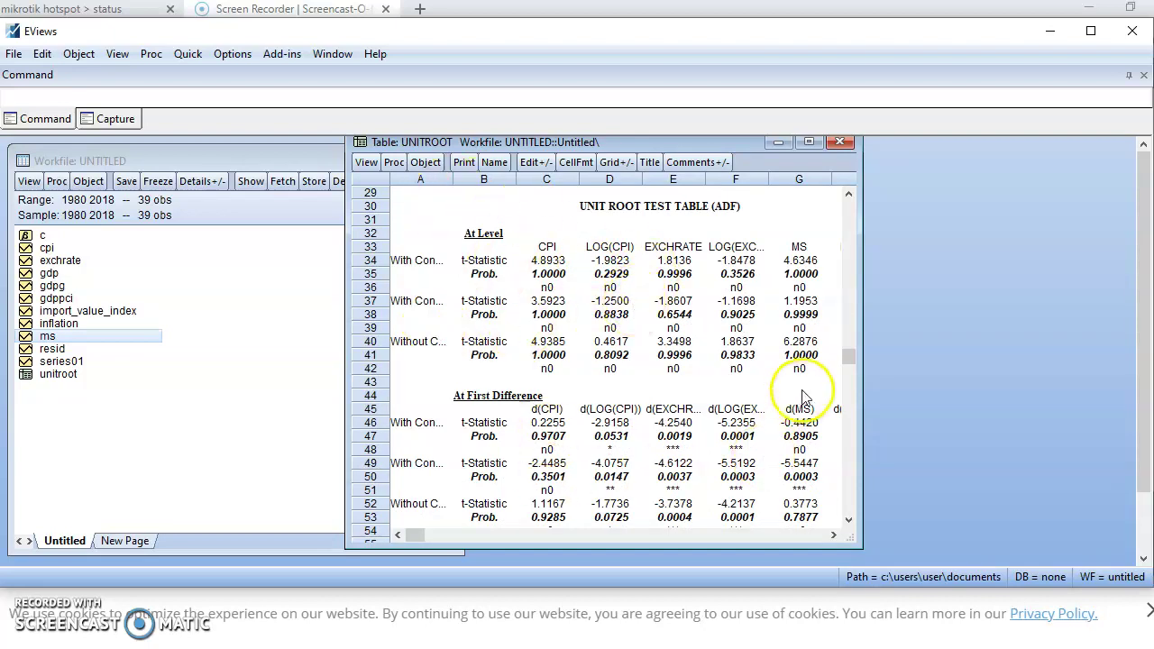
pyautogui.moveTo(851, 360); pyautogui.dragTo(848, 410)
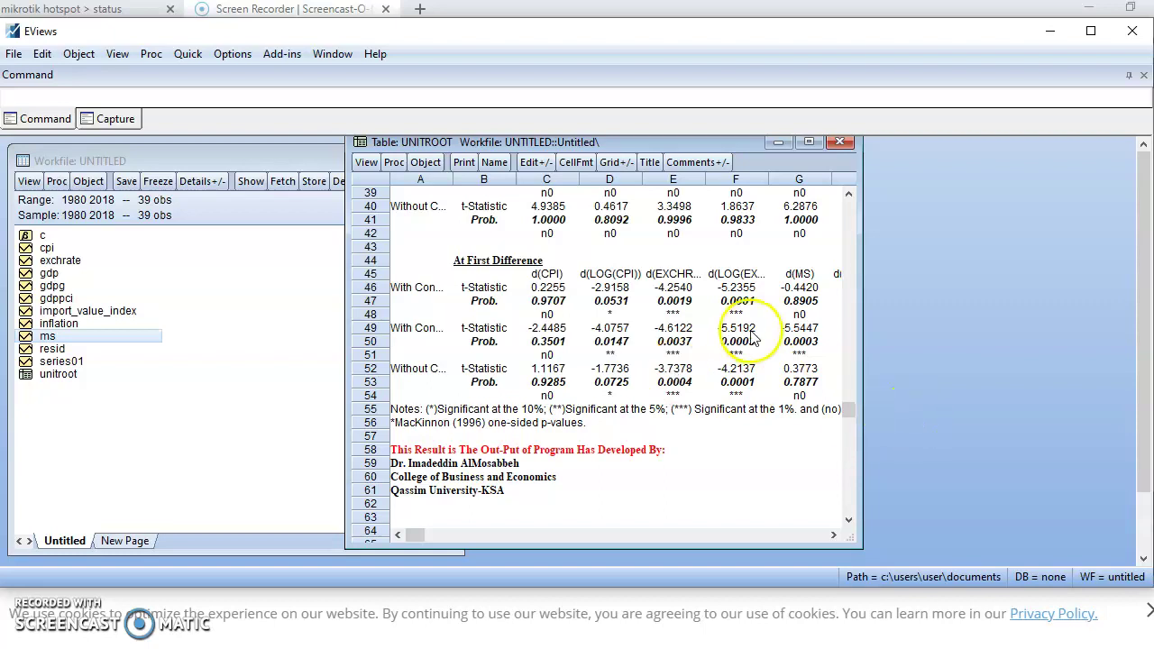